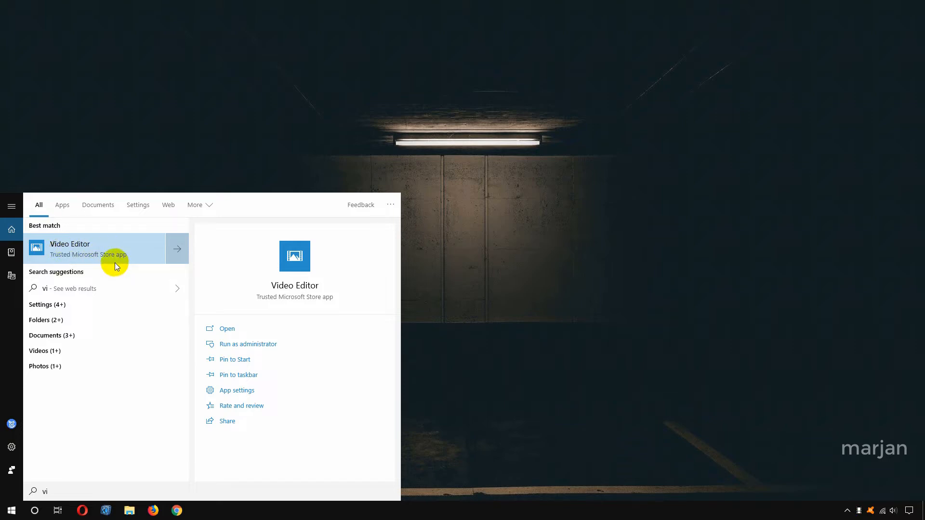
Open Video Editor and import the Desktop folder upload_photos_to_instagram_ from_computer_with_a_bonus_trick into Pictures
click(137, 244)
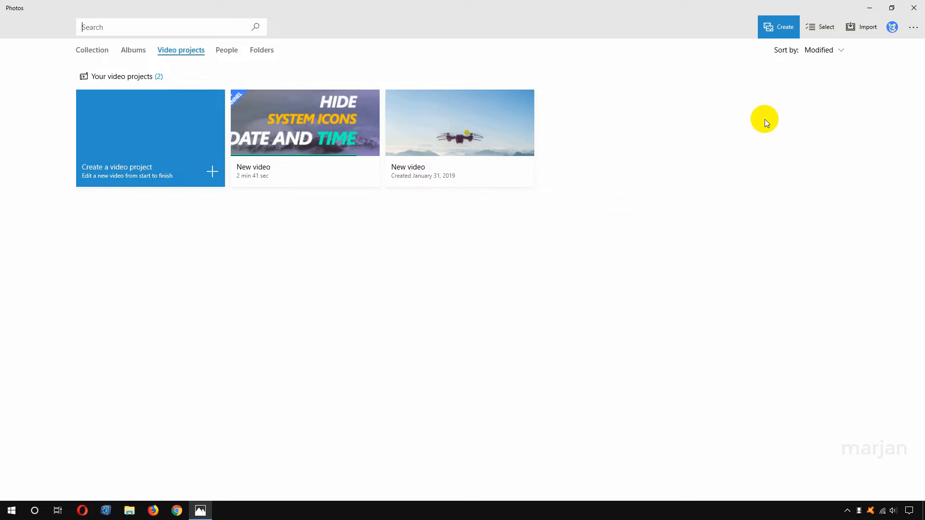
click(863, 28)
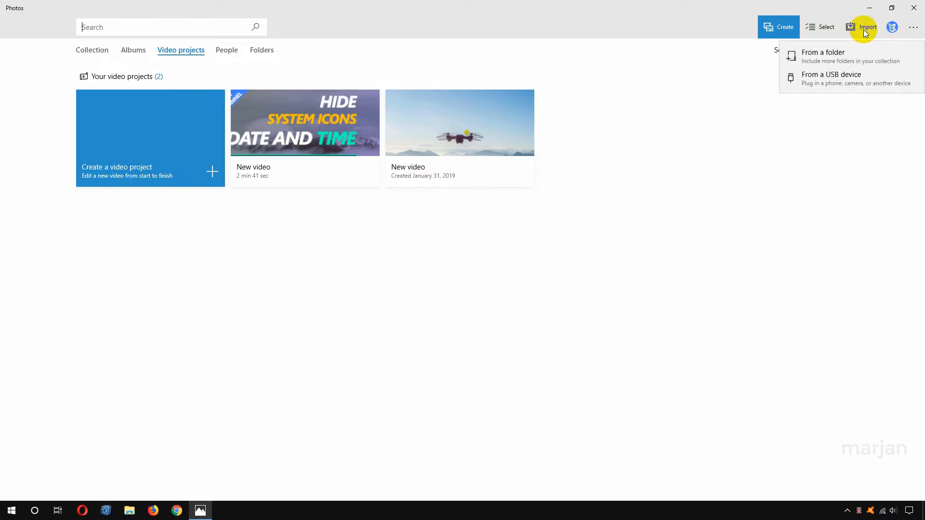
click(870, 56)
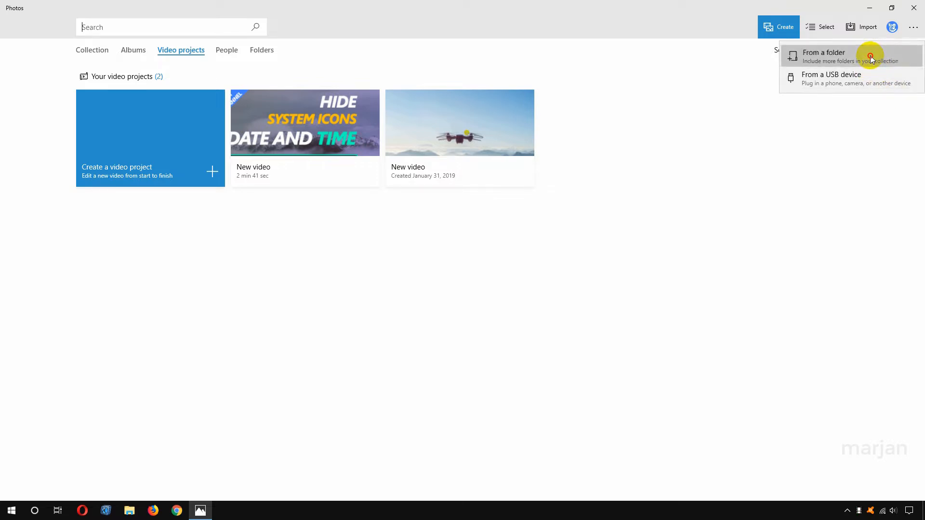
drag(523, 149, 532, 87)
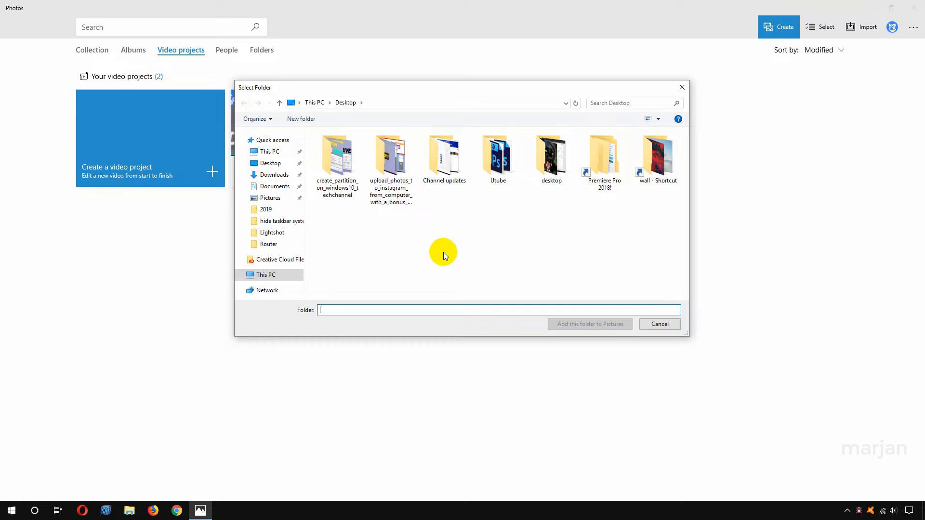
click(400, 189)
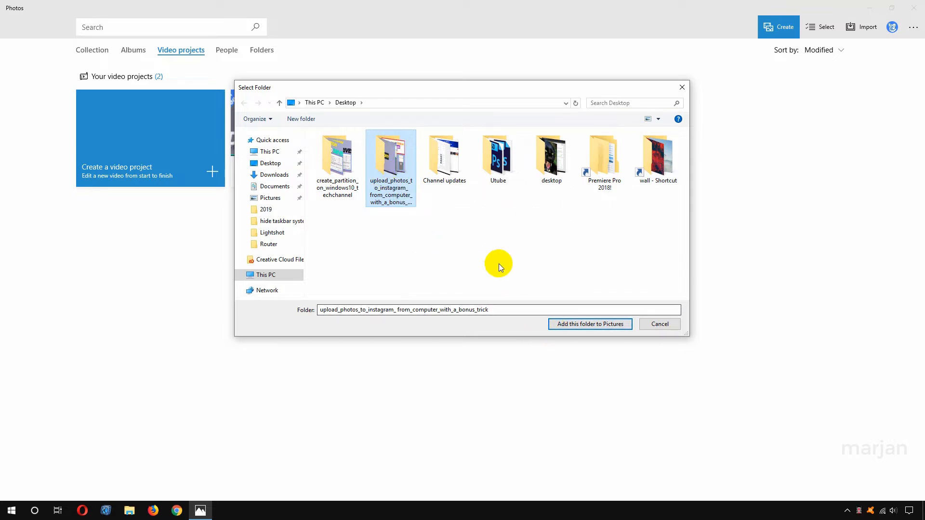
click(574, 325)
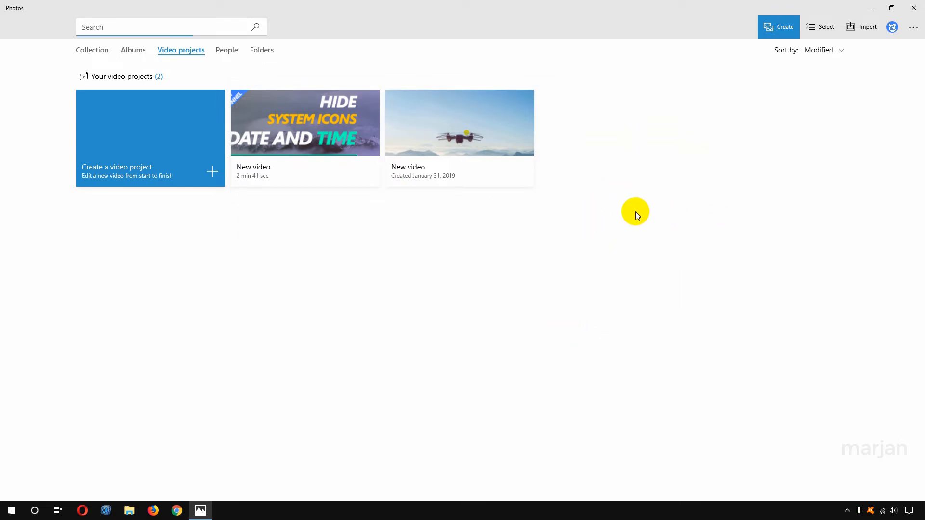
Check the imported source folders and start a new video project
click(269, 52)
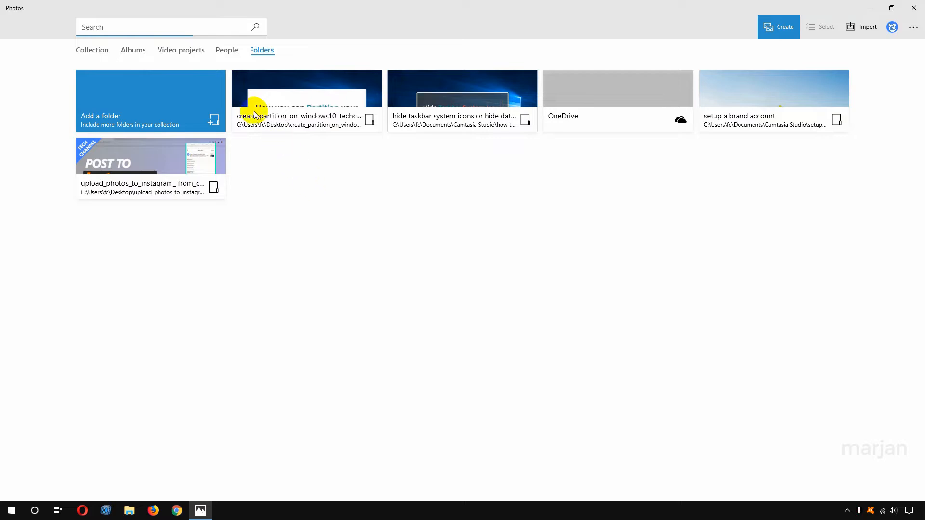
click(168, 52)
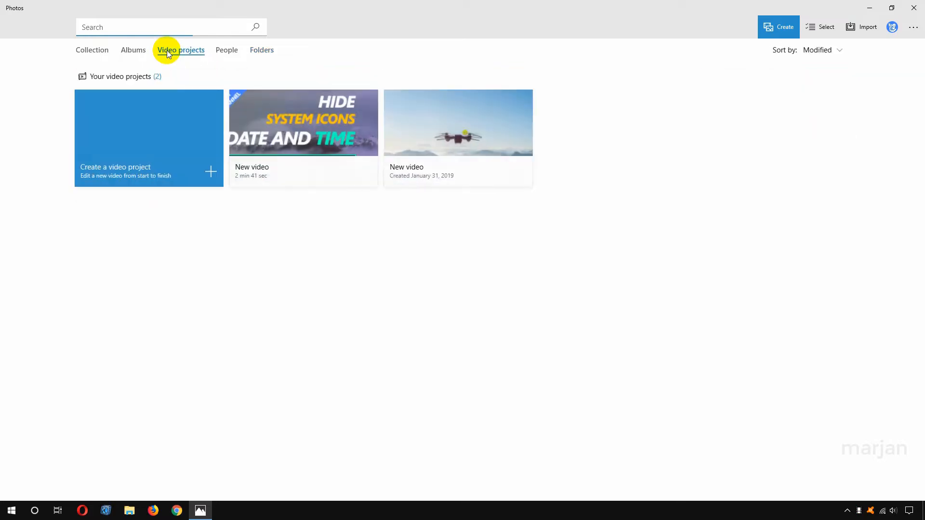
click(155, 145)
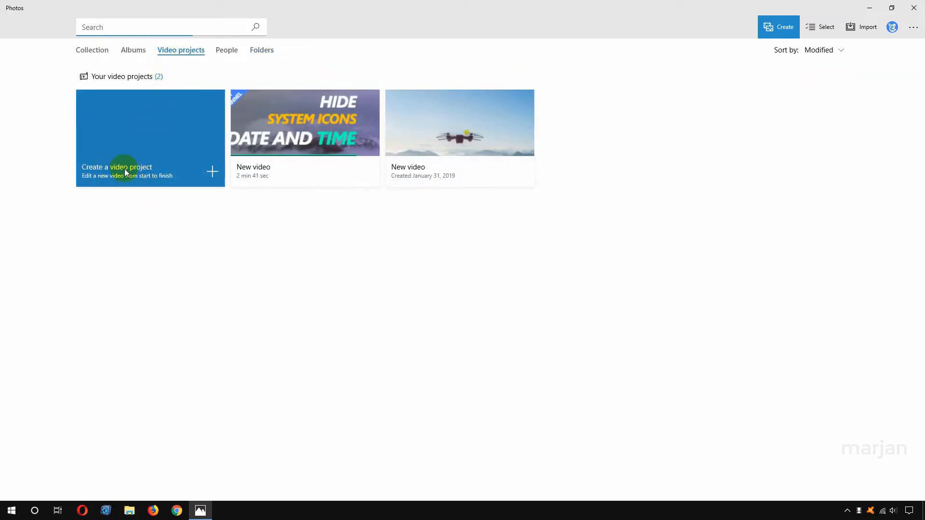
click(162, 170)
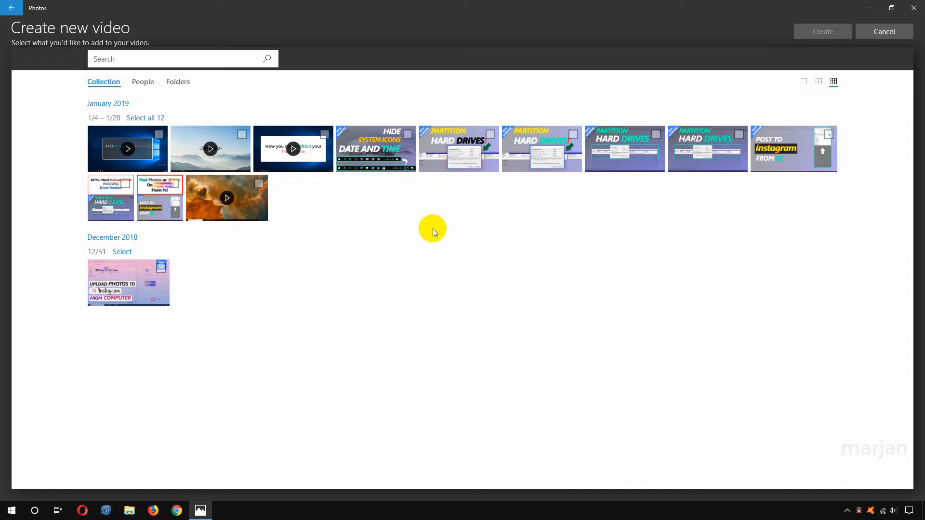
Create the video from the orange nebula clip and the three Instagram upload images, and name it Demo
click(259, 184)
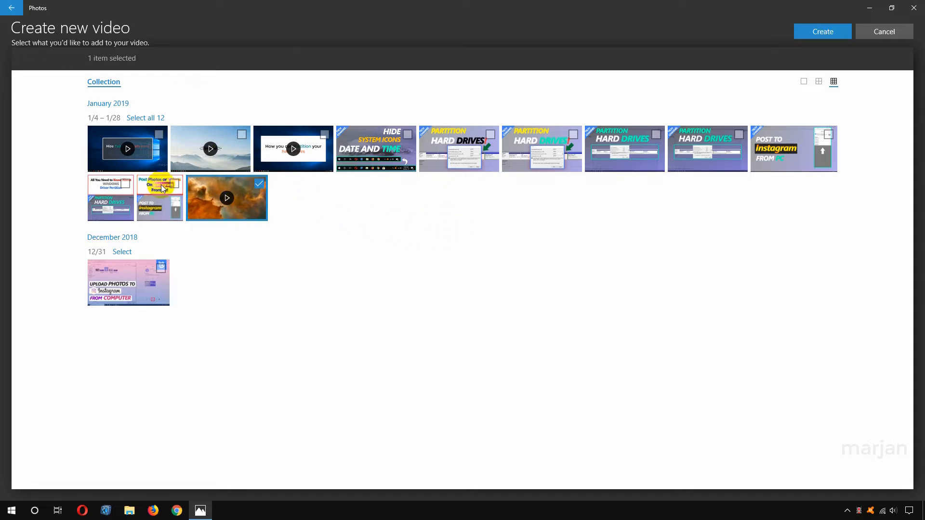
click(159, 186)
click(830, 132)
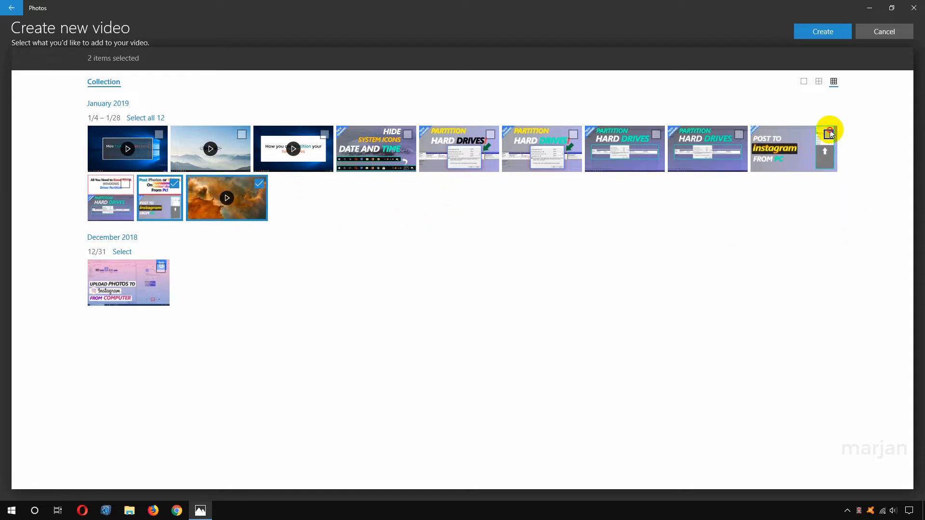
click(160, 269)
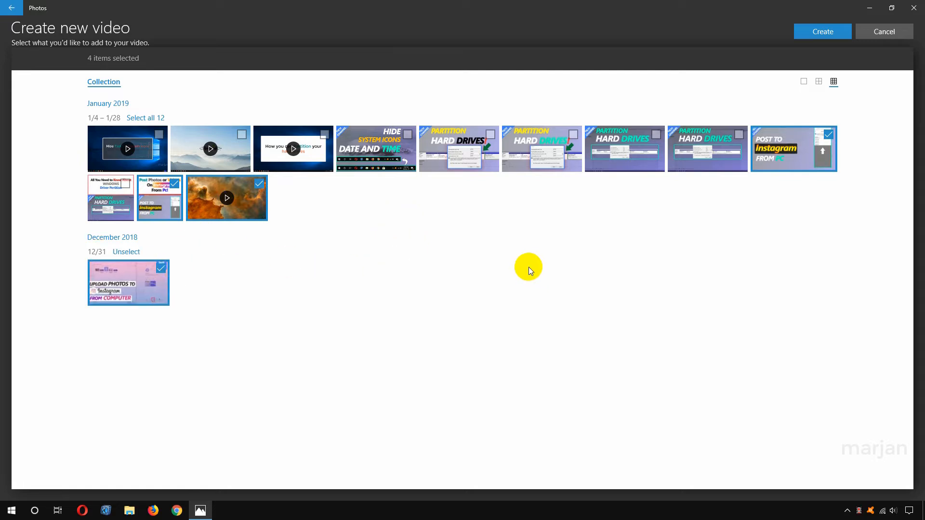
click(806, 35)
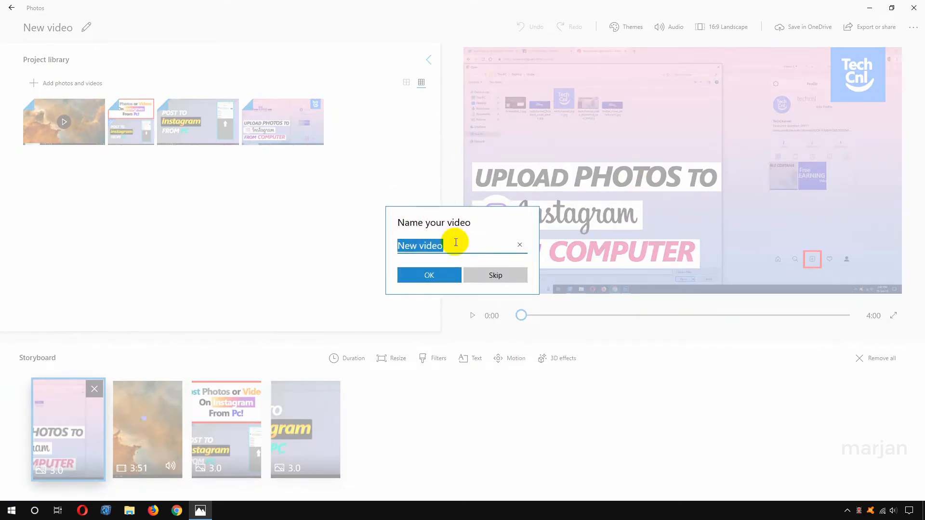
text(Demo)
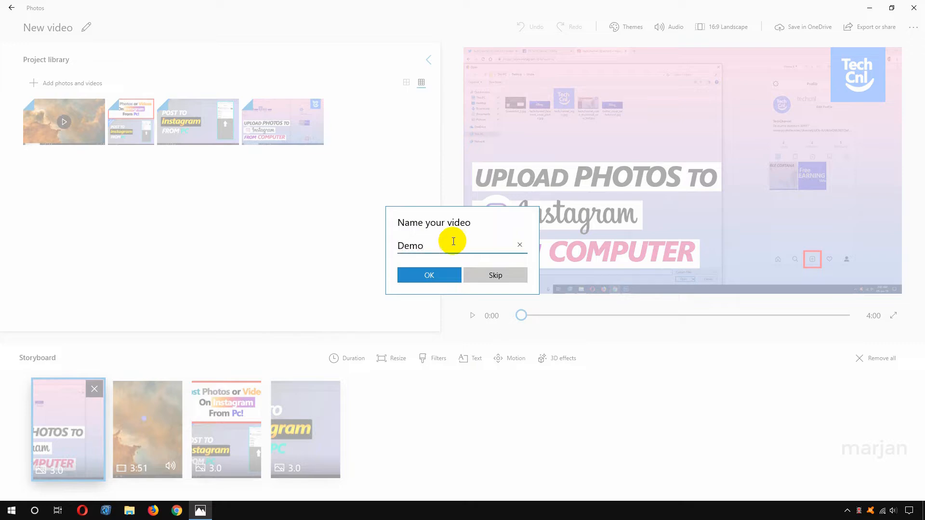
click(418, 279)
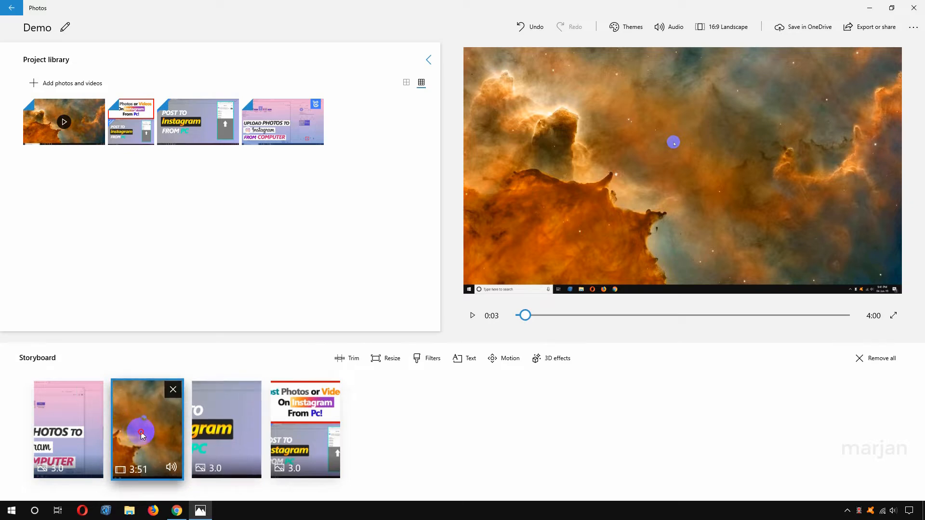
Move the nebula clip to the front of the storyboard, and empty the storyboard starting with that clip
drag(139, 449, 67, 440)
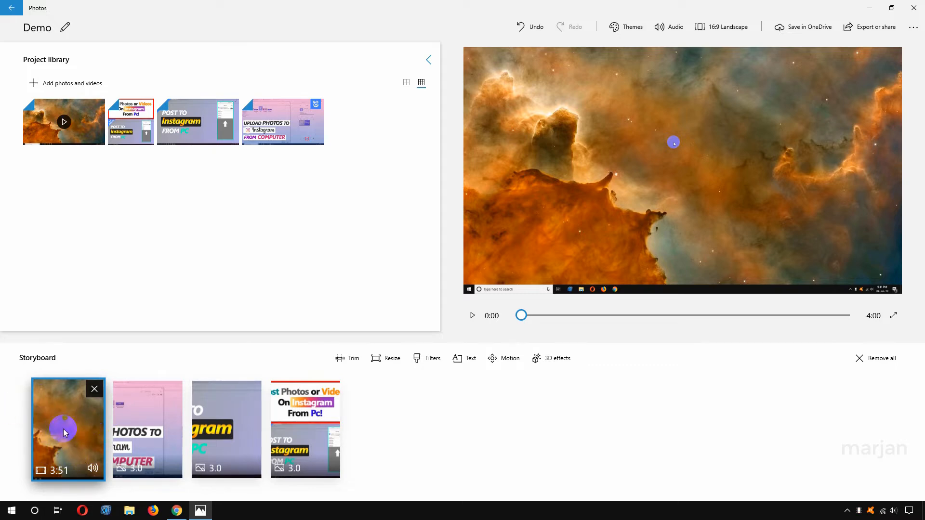
click(95, 390)
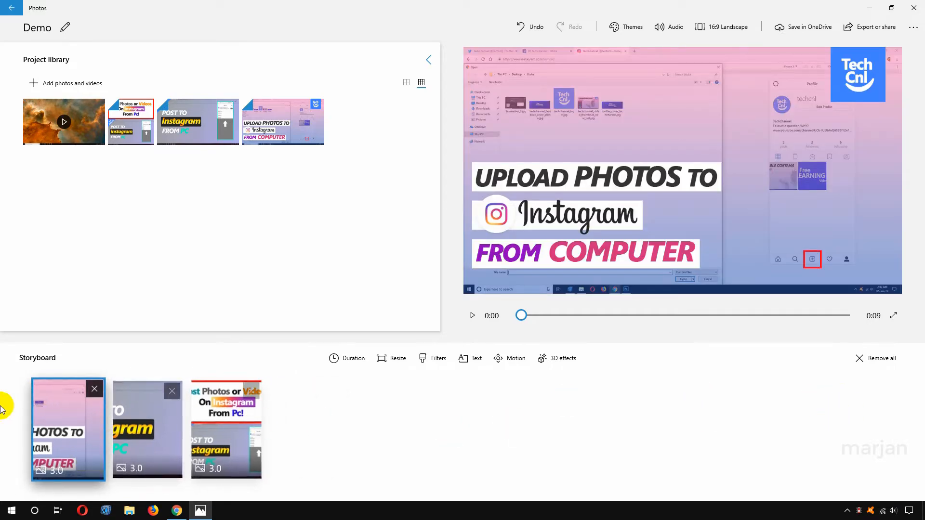
click(870, 358)
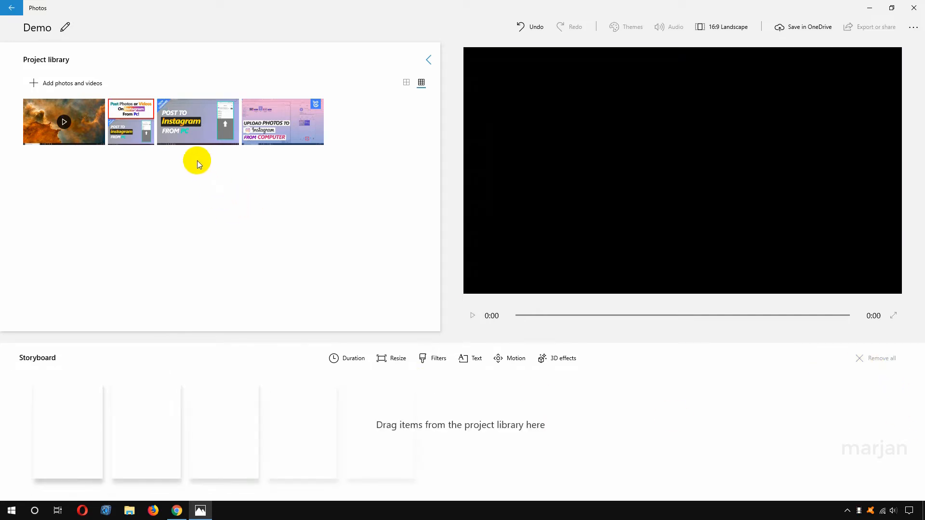
Place the "Post to Instagram from PC" image and the nebula clip after it in the storyboard
click(190, 127)
drag(190, 126, 69, 443)
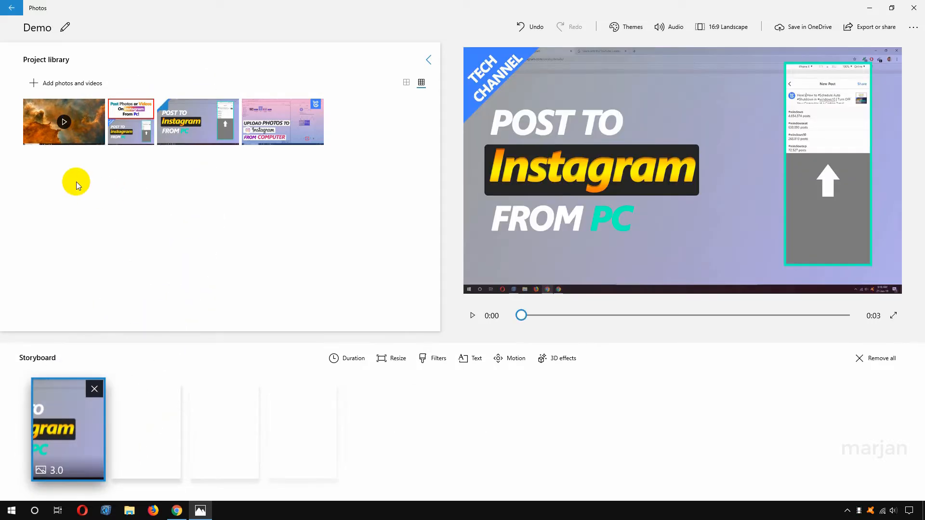
right_click(54, 126)
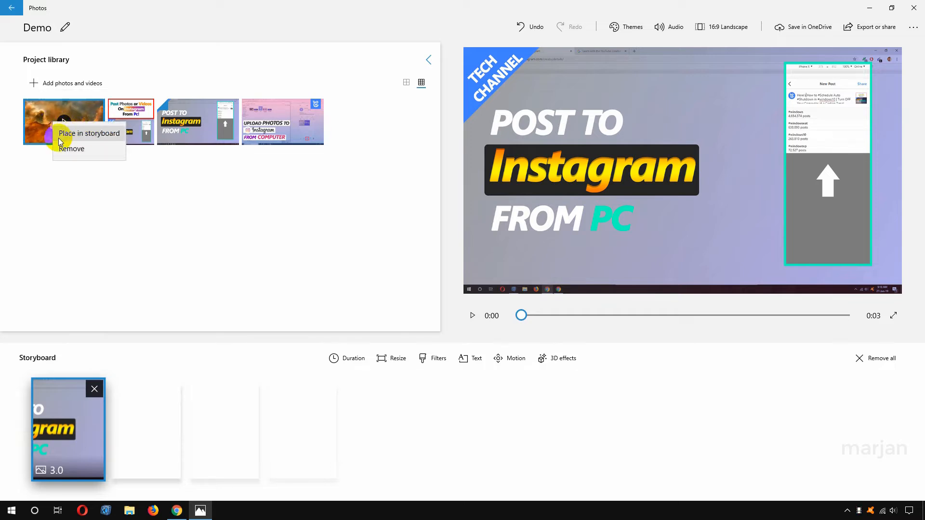
click(74, 139)
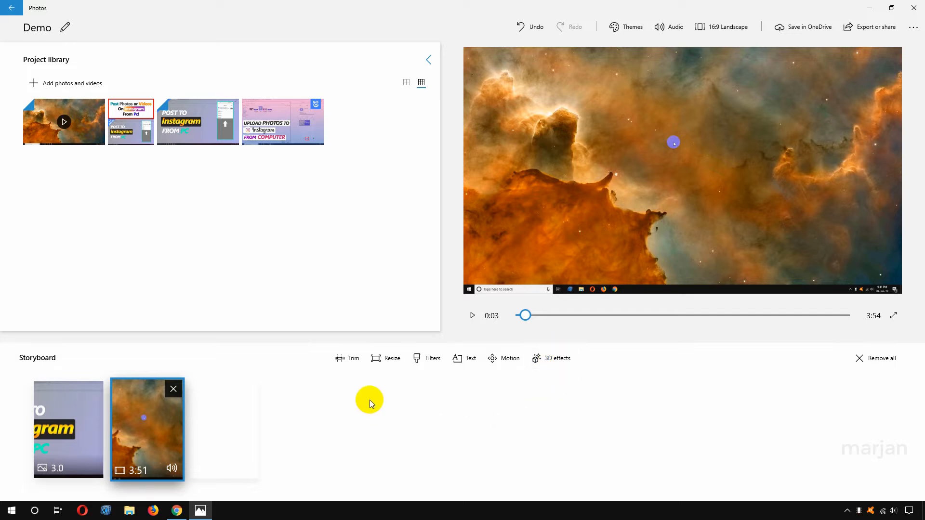
Trim both ends of the nebula clip, keeping about 0:37 to 3:38 for a clip length of about 3:00
click(345, 358)
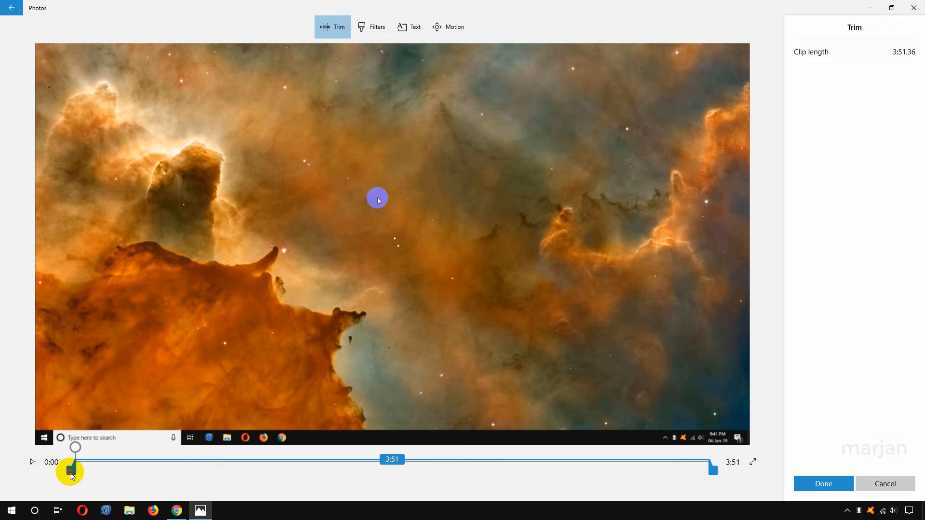
drag(71, 475, 141, 475)
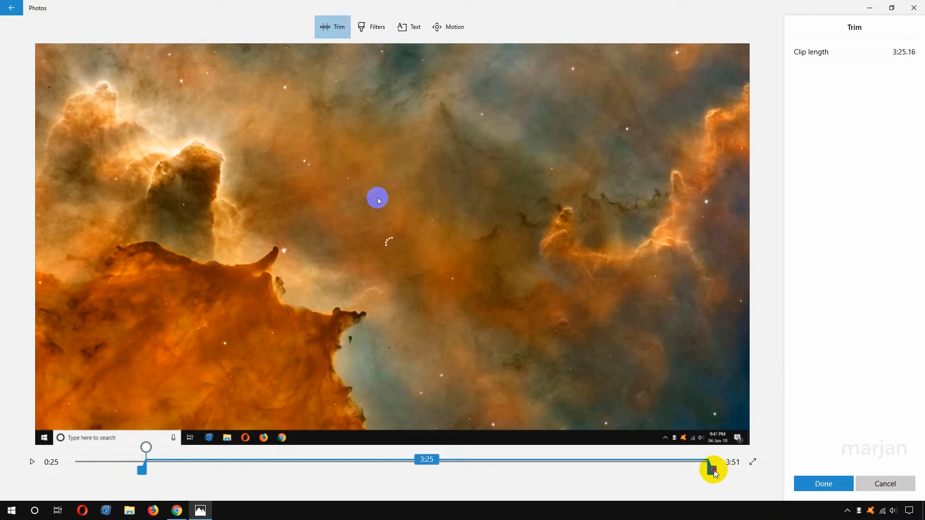
drag(714, 473, 707, 473)
drag(694, 472, 573, 472)
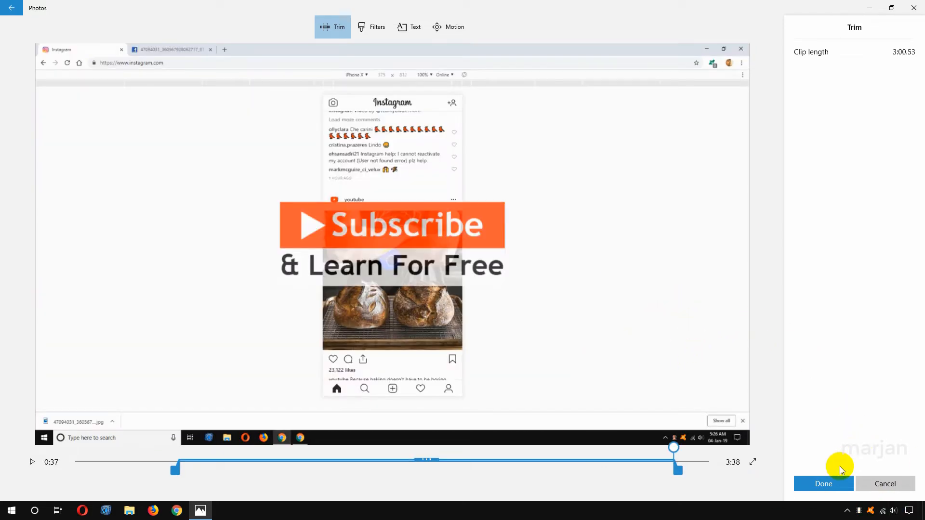
click(828, 484)
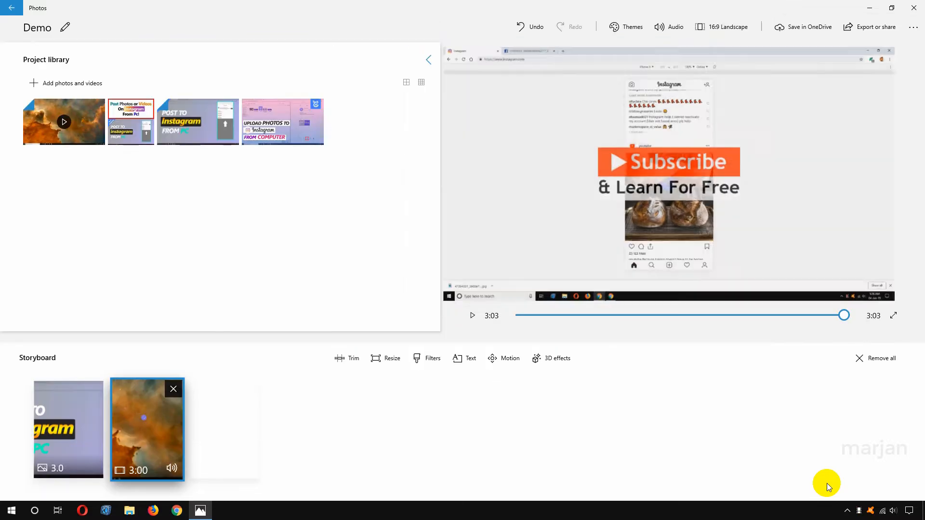
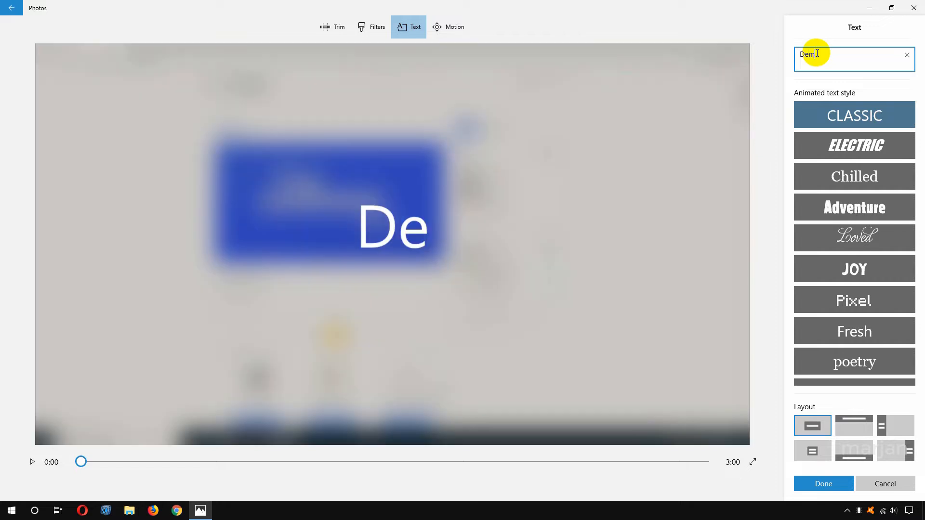
Add the text Demo to the clip and give it the Adventure style after trying Chilled, Loved, Joy and Pixel
text(mo)
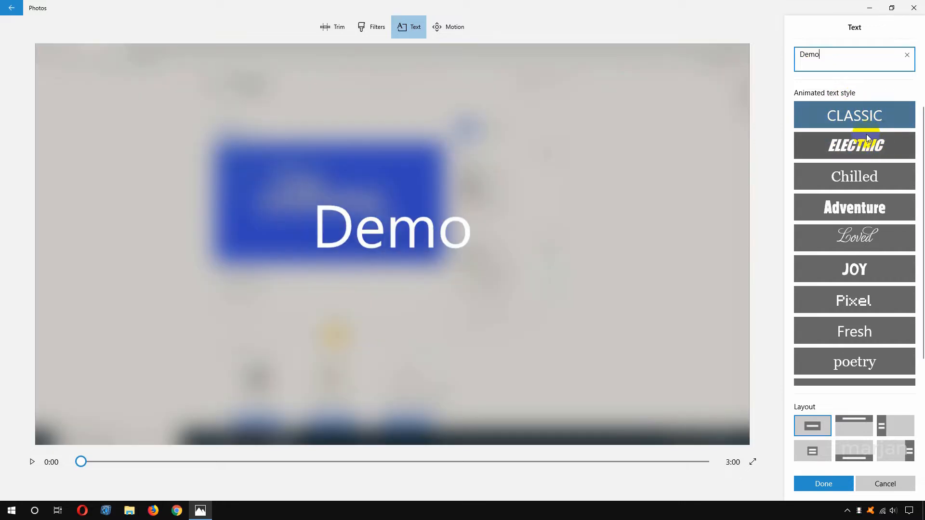
mouse_move(921, 168)
mouse_down()
mouse_move(921, 179)
mouse_move(920, 166)
mouse_up()
click(863, 181)
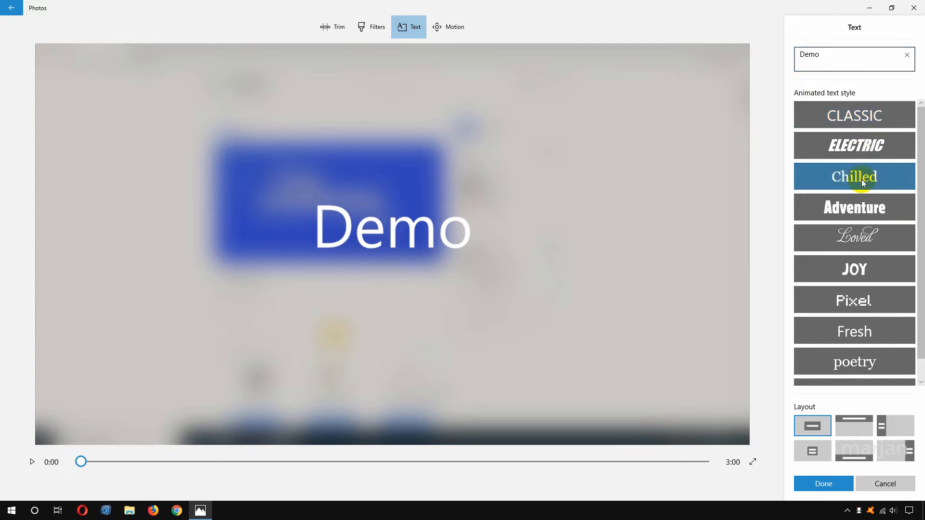
click(861, 208)
click(864, 238)
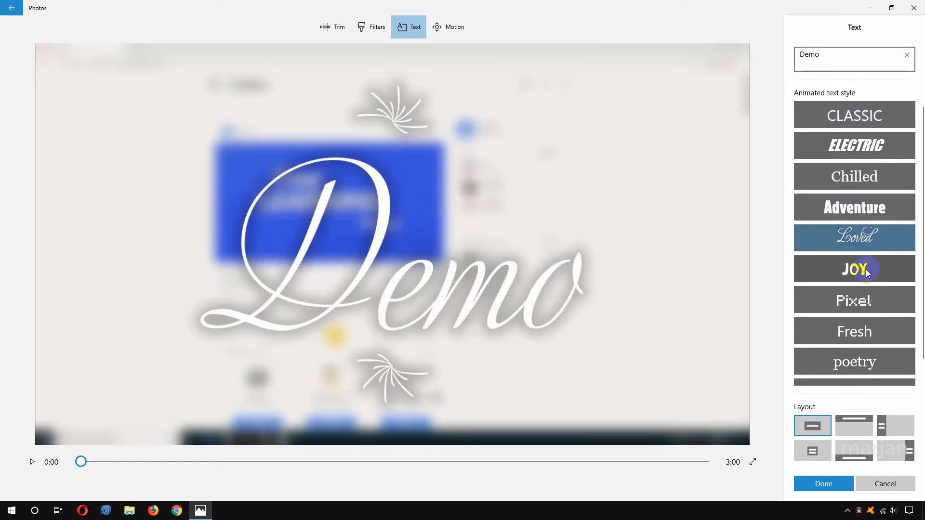
click(854, 271)
click(853, 304)
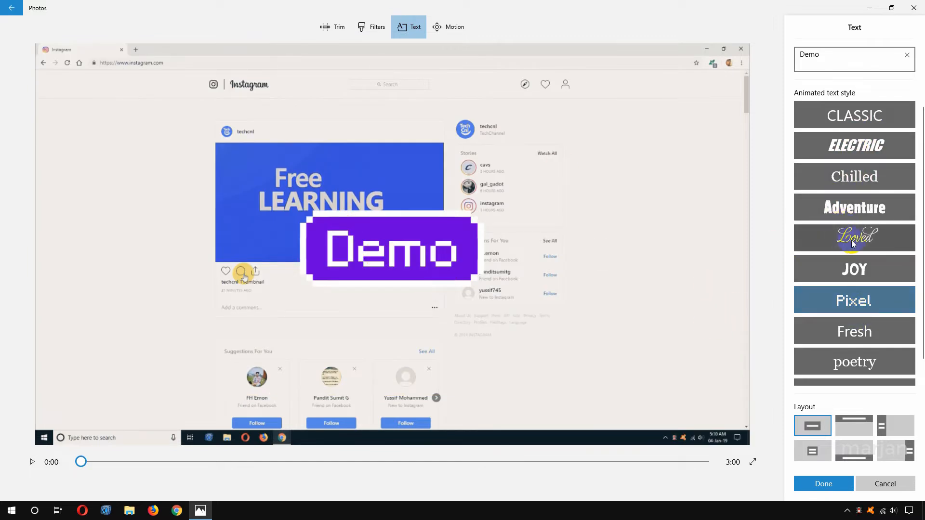
click(844, 201)
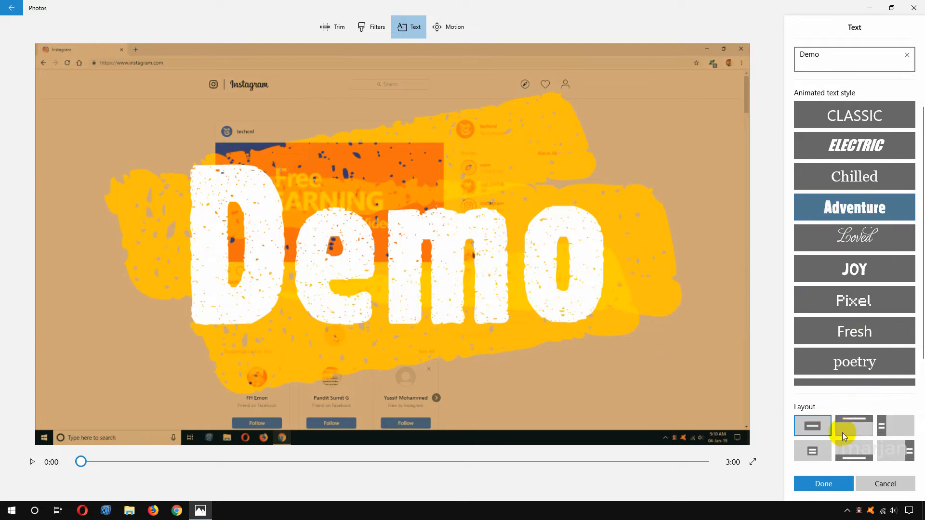
Try the left, boxed centre, lower and right text layouts for the Demo title, and return to the first centred layout
click(893, 424)
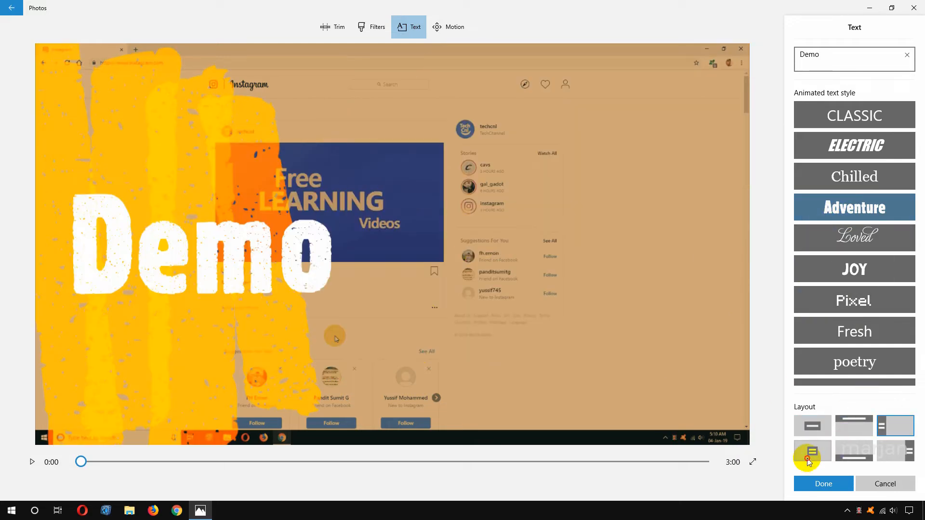
click(819, 456)
click(854, 454)
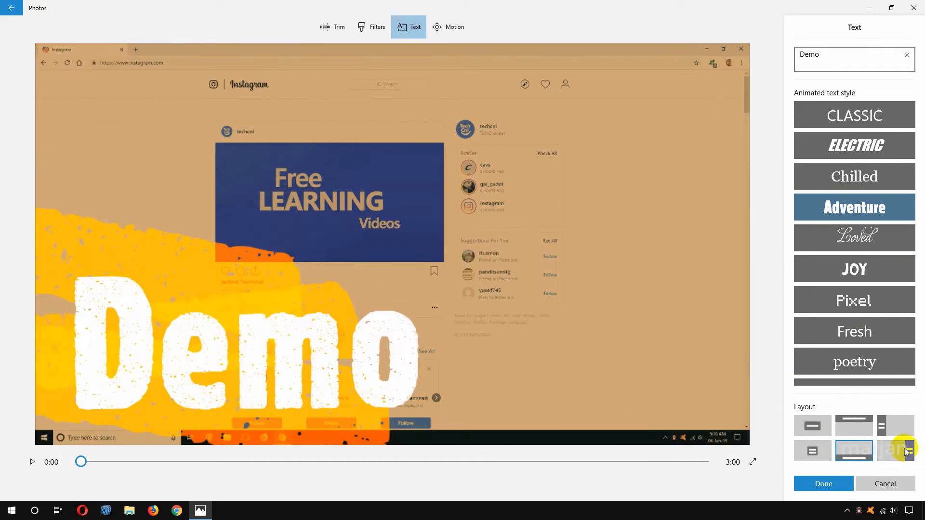
click(897, 452)
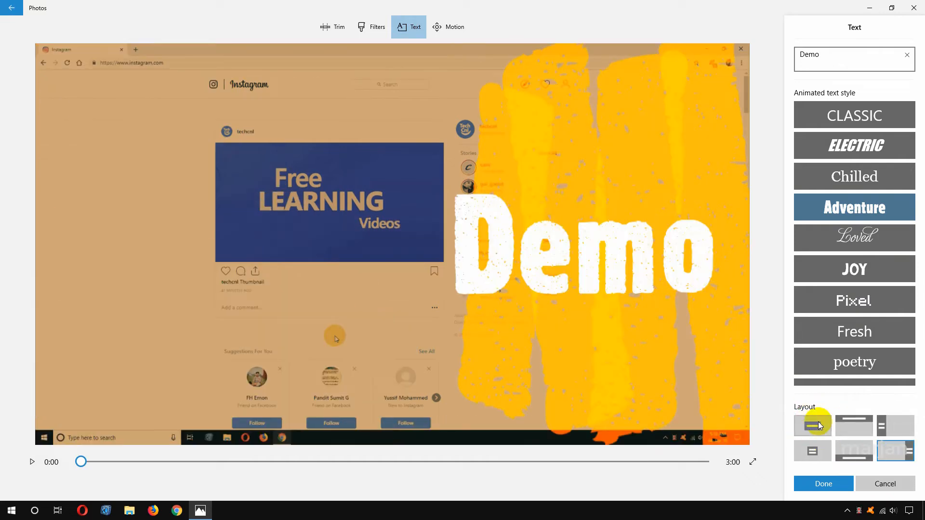
click(813, 432)
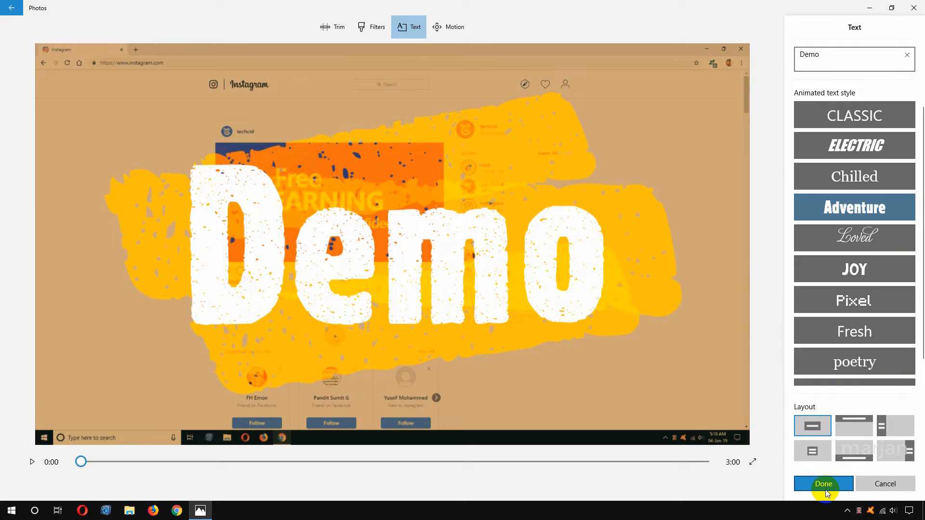
Give the clip the Zoom out center camera motion and save the changes
click(448, 28)
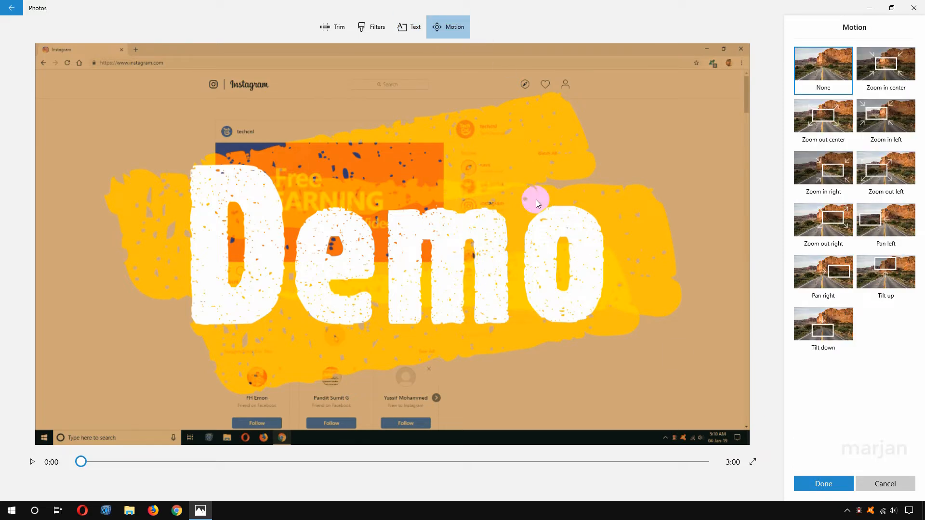
click(814, 123)
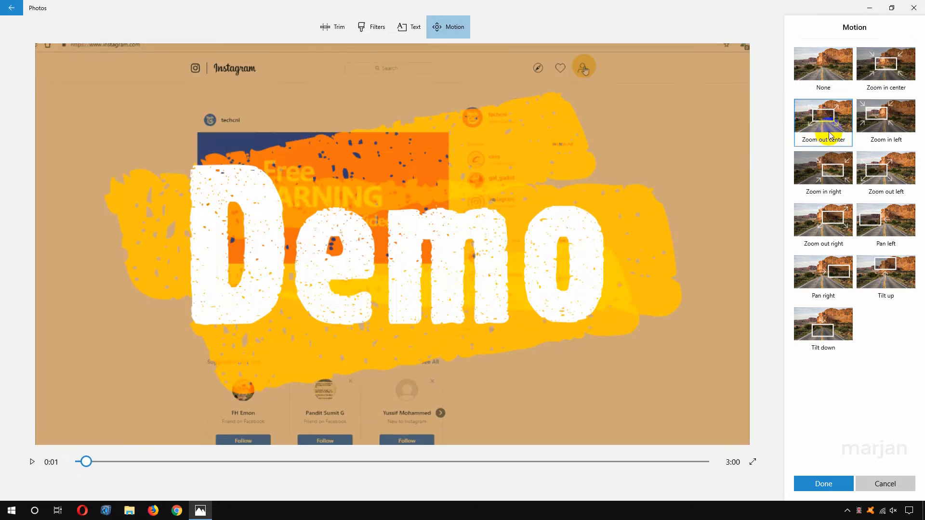
click(823, 483)
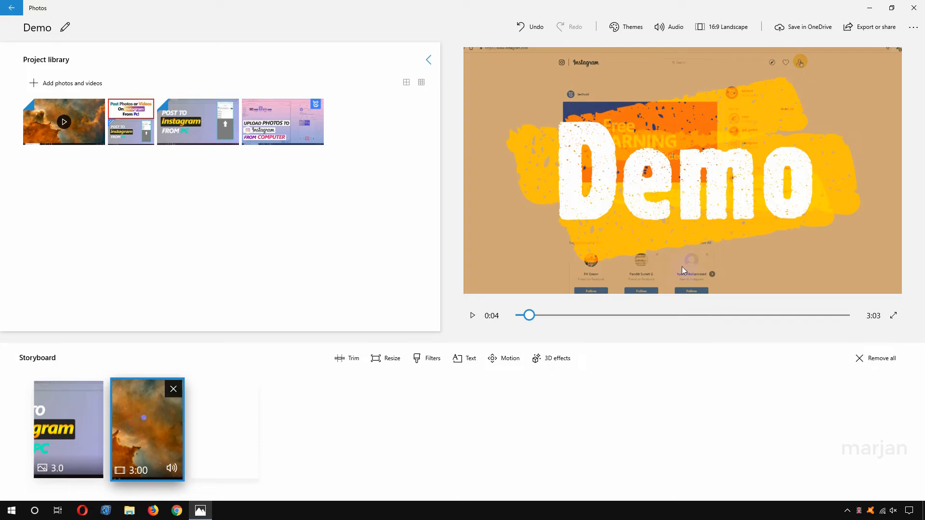
Add the Explosion 3D effect to the clip at 0:30 and lower its volume
click(548, 363)
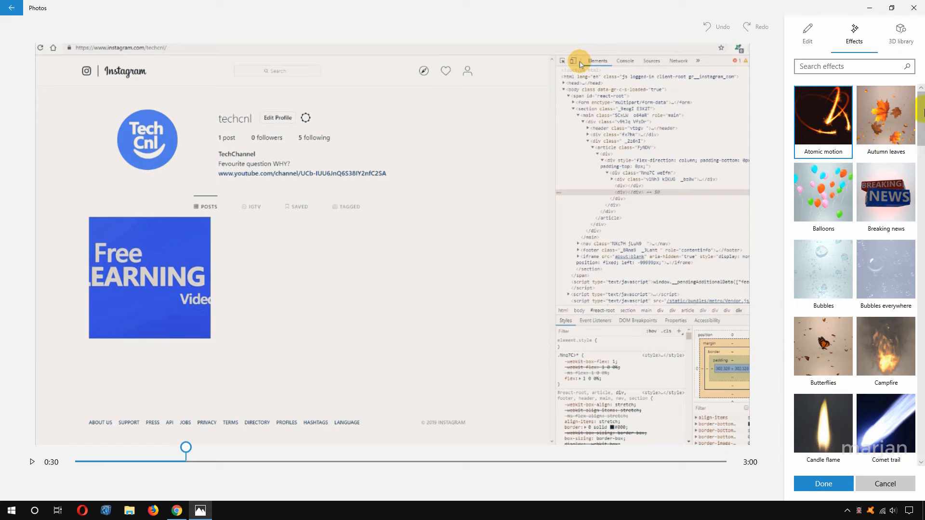
drag(921, 117, 923, 181)
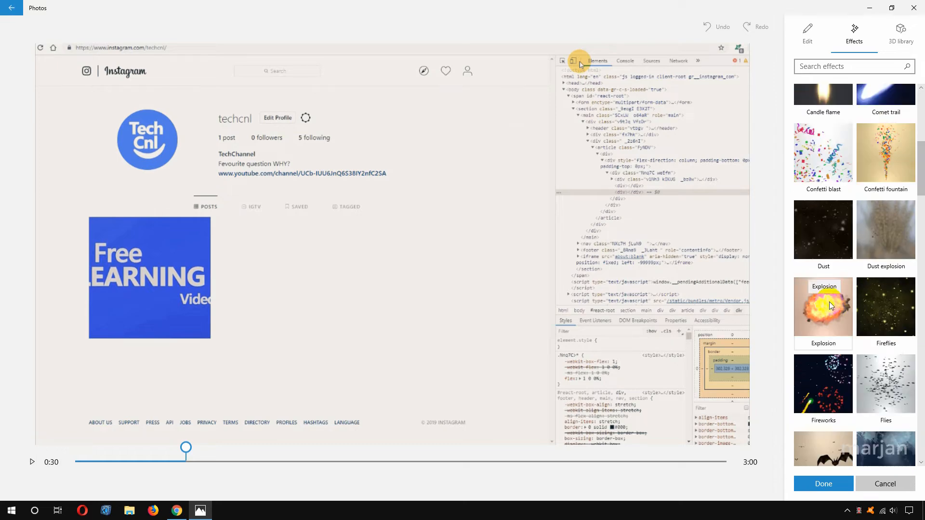
click(822, 306)
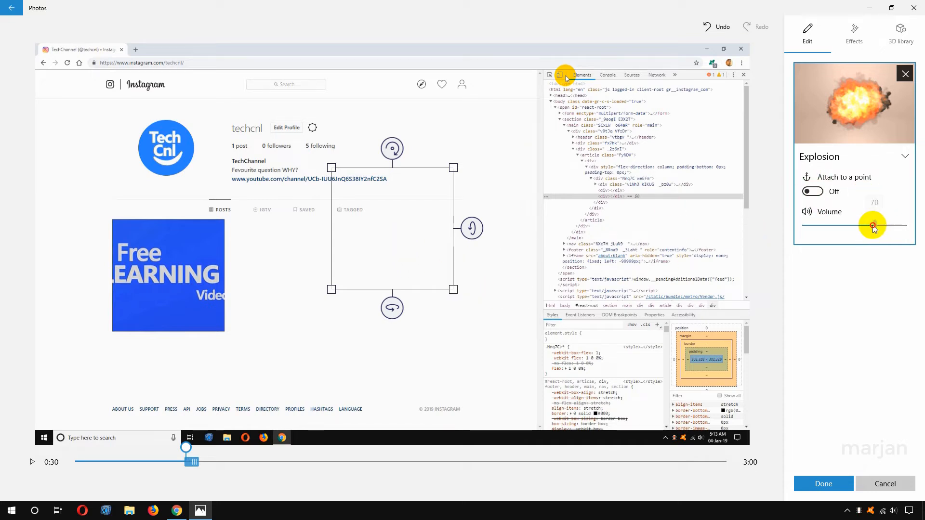
drag(873, 226, 815, 226)
Mute the computer's speakers
click(893, 511)
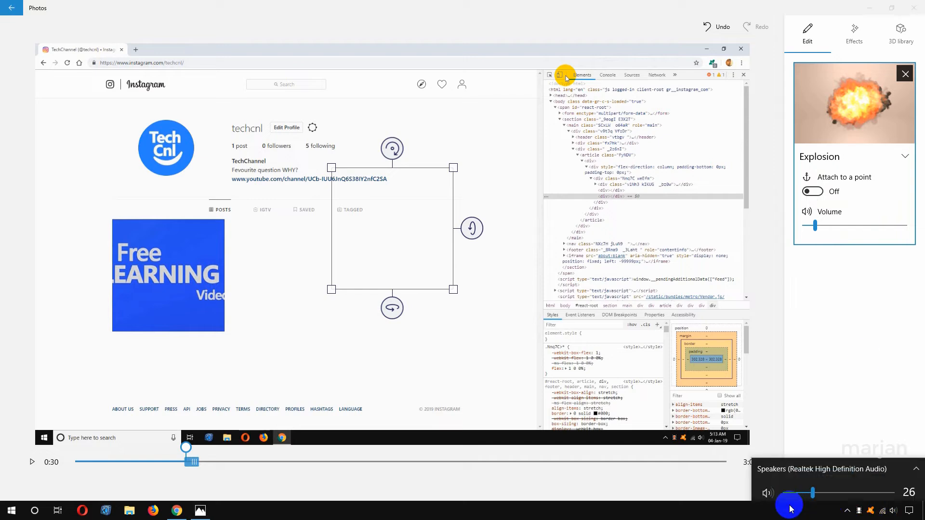
click(766, 488)
click(893, 511)
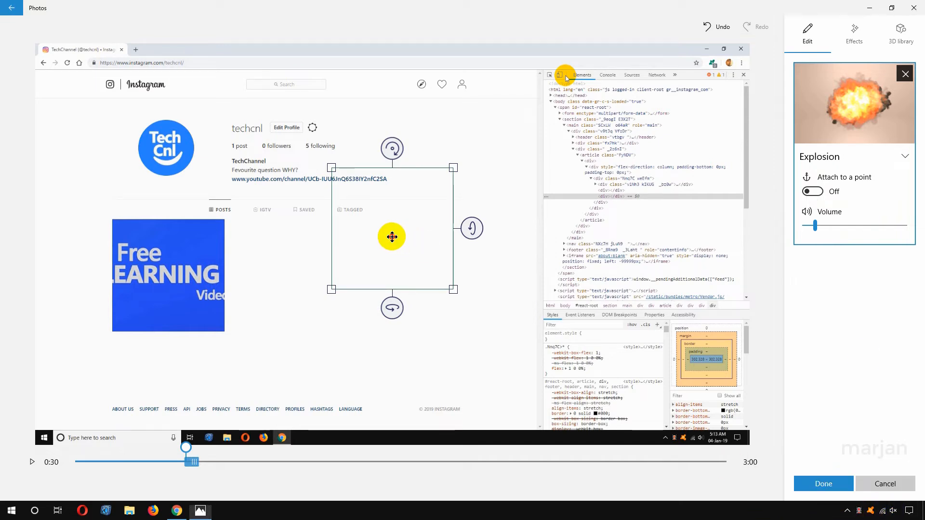
Place the explosion over the Free Learning Videos thumbnail, then enlarge and rotate it around that thumbnail
drag(392, 237, 170, 280)
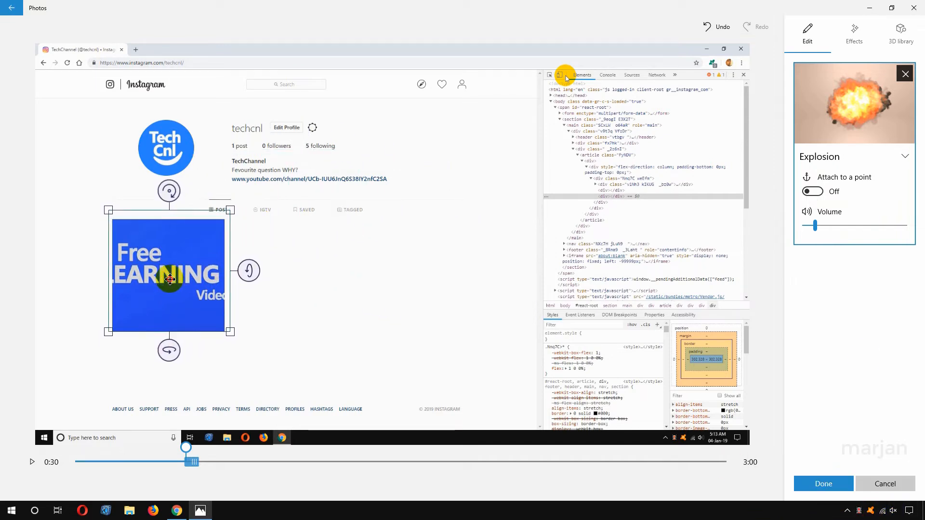
mouse_move(230, 331)
mouse_down()
mouse_move(291, 386)
mouse_move(213, 327)
mouse_move(217, 318)
mouse_move(258, 362)
mouse_move(242, 316)
mouse_move(233, 334)
mouse_up()
drag(200, 279, 248, 288)
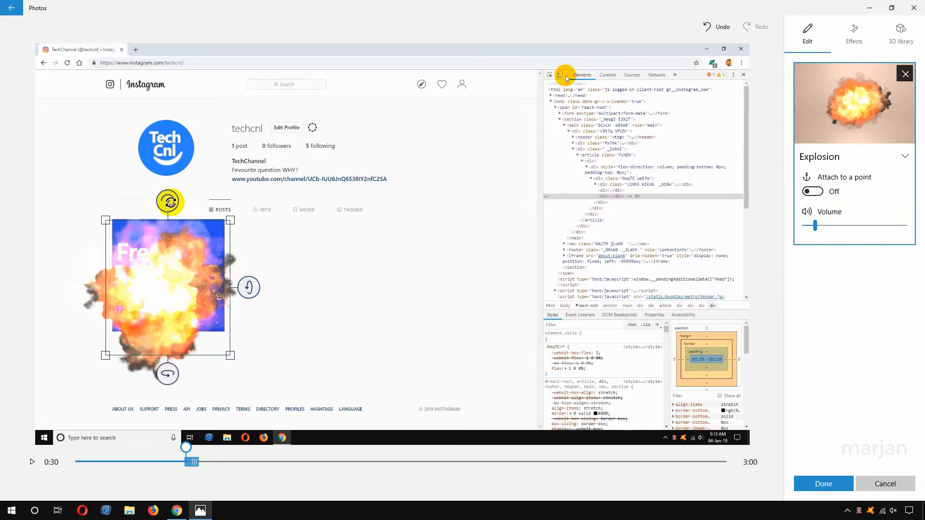
drag(174, 197, 134, 215)
drag(173, 392, 68, 388)
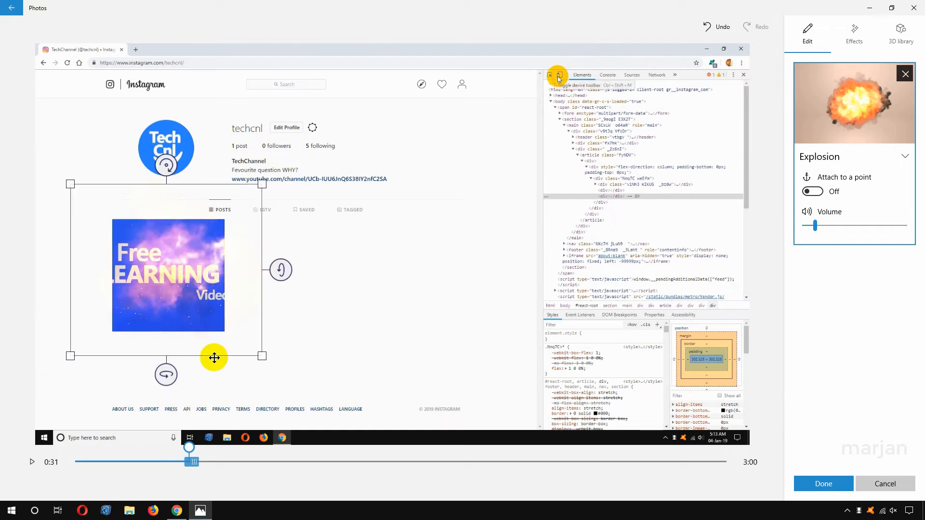
Preview the explosion in the clip by playing from 0:29 to 0:33
drag(188, 450, 179, 453)
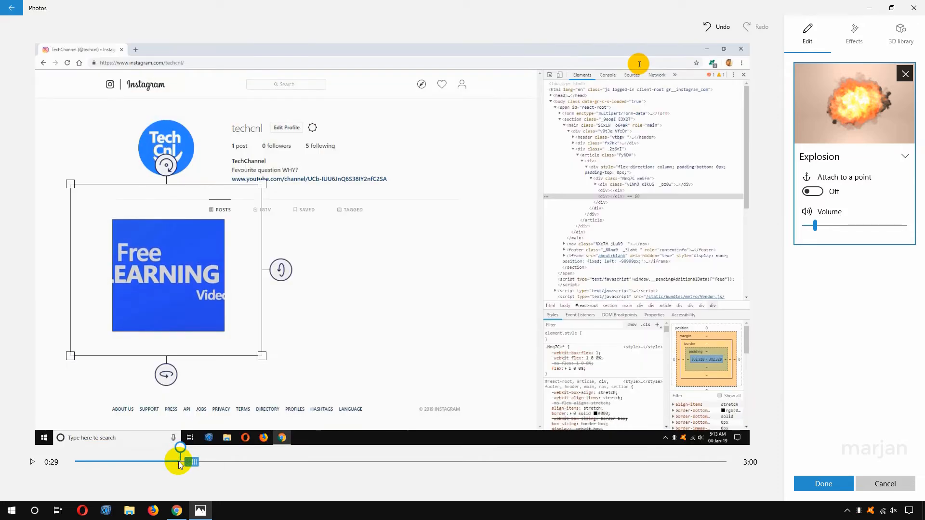
click(32, 463)
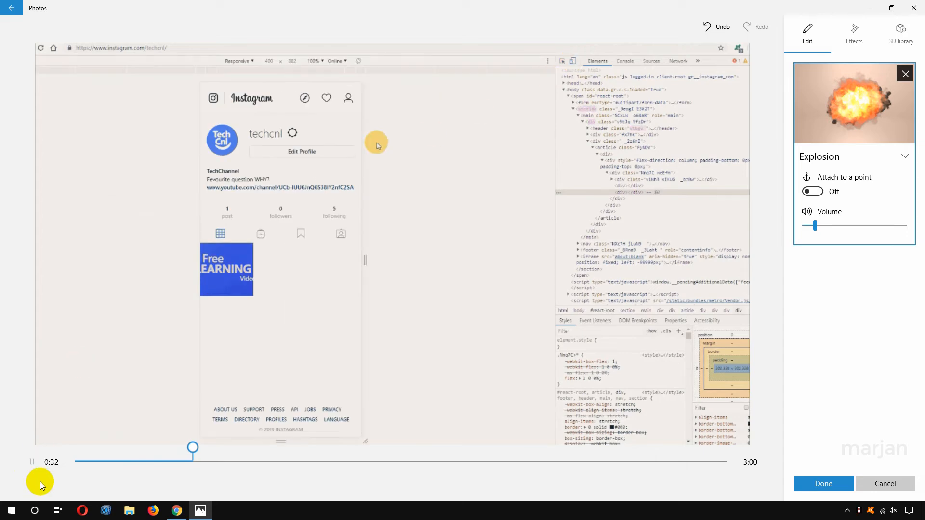
click(32, 463)
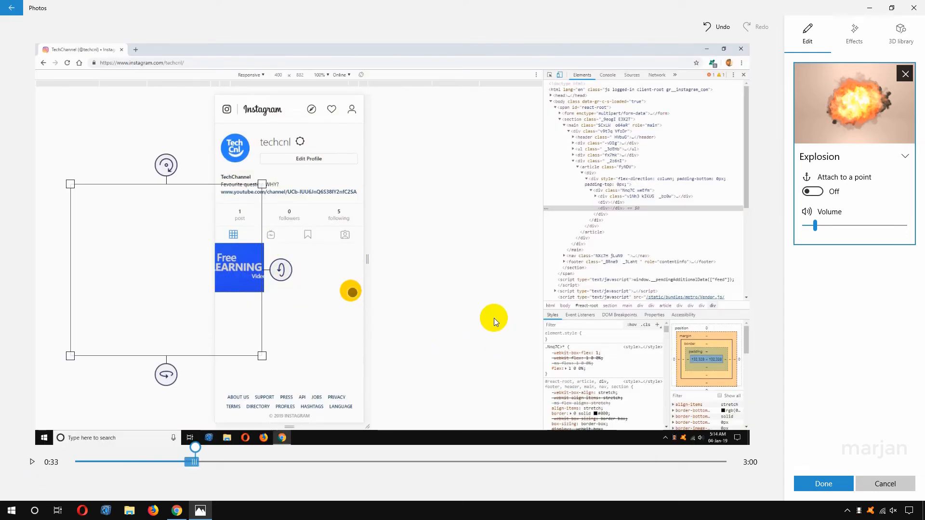
Add the Campfire 3D effect to the clip at 0:33
click(858, 30)
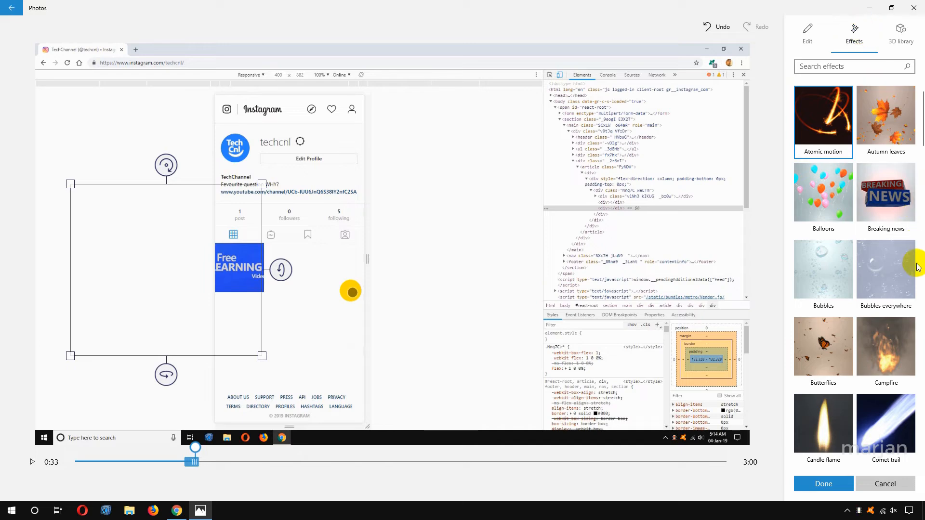
scroll(908, 274, down, 3)
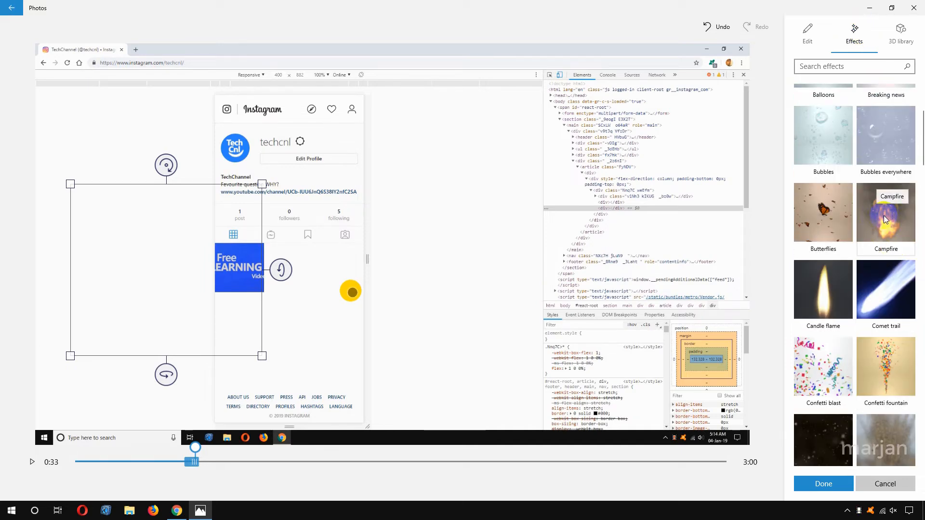
click(883, 218)
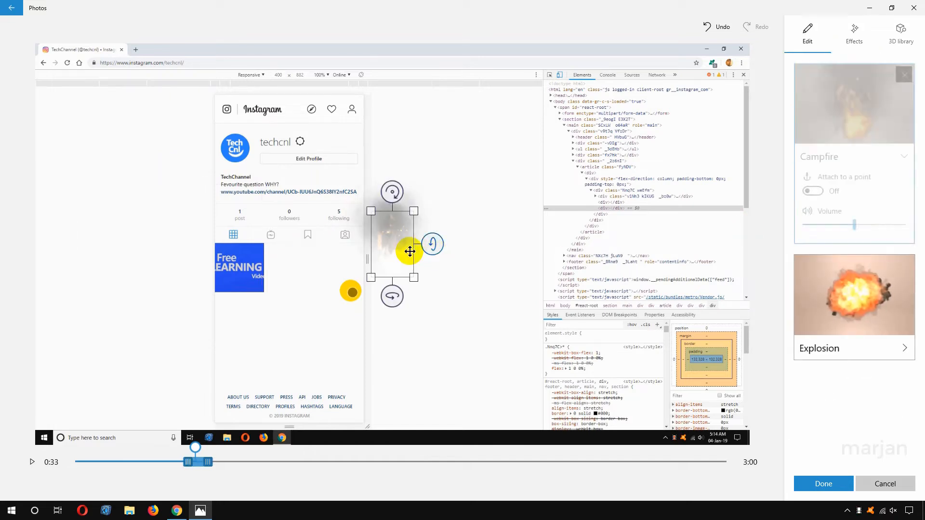
Fit the campfire over the Tech Cnl logo at a smaller size and lower its volume
drag(395, 244, 236, 129)
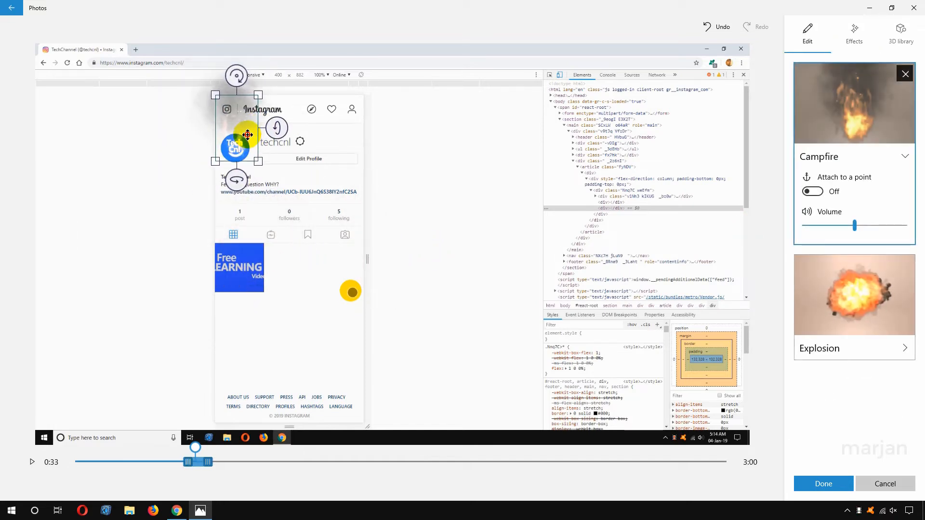
drag(259, 161, 240, 143)
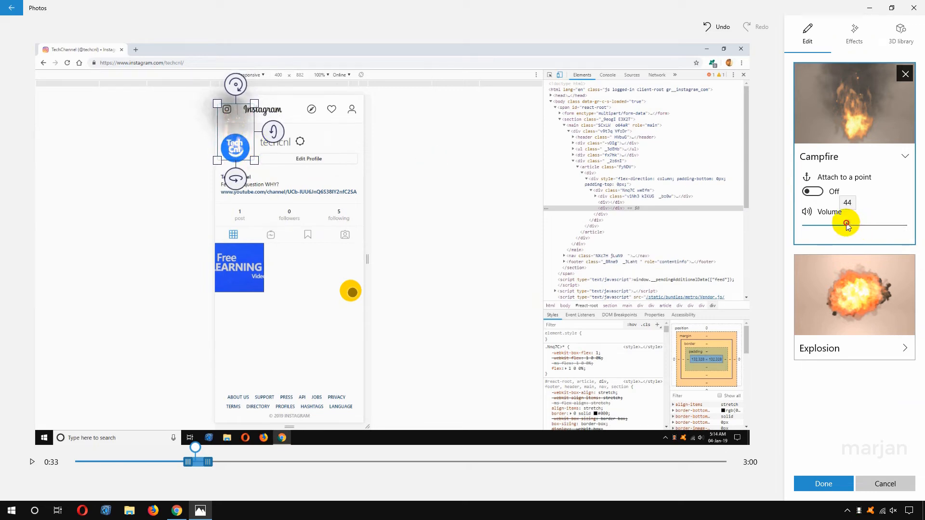
mouse_move(827, 223)
mouse_down()
mouse_move(869, 231)
mouse_move(814, 227)
mouse_up()
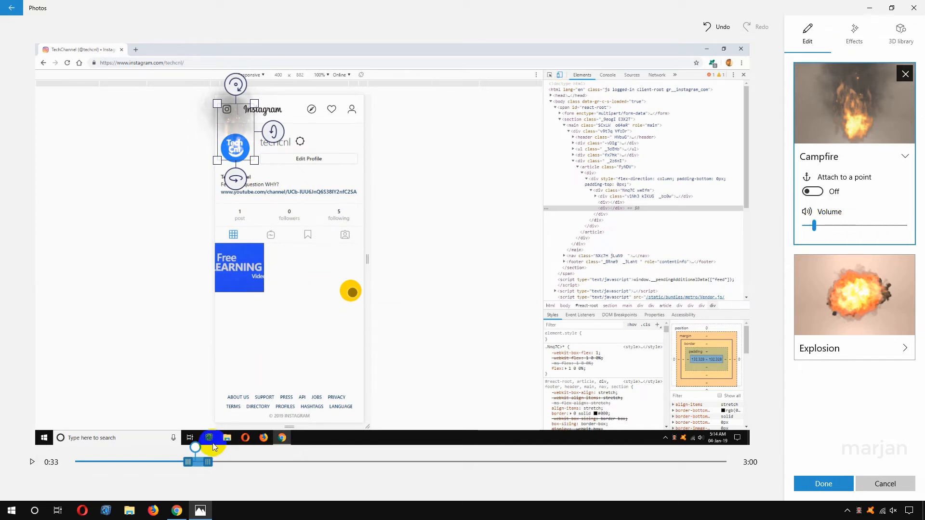
Play the clip from just before the explosion to 0:38 to preview both effects
drag(192, 447, 180, 447)
click(32, 463)
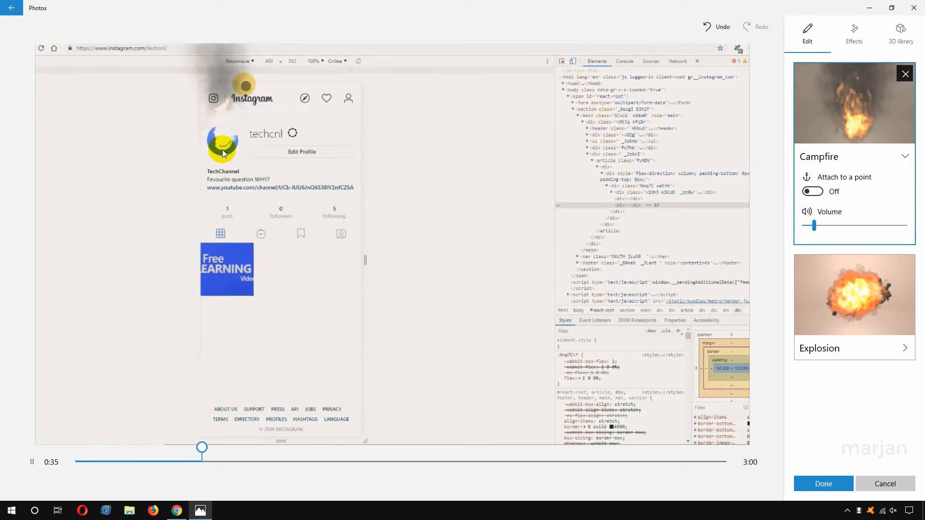
click(26, 466)
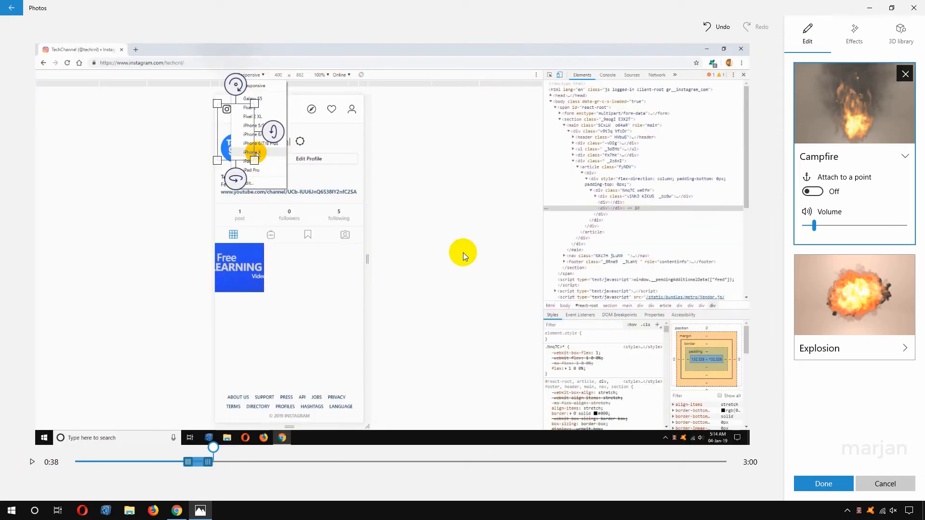
click(856, 34)
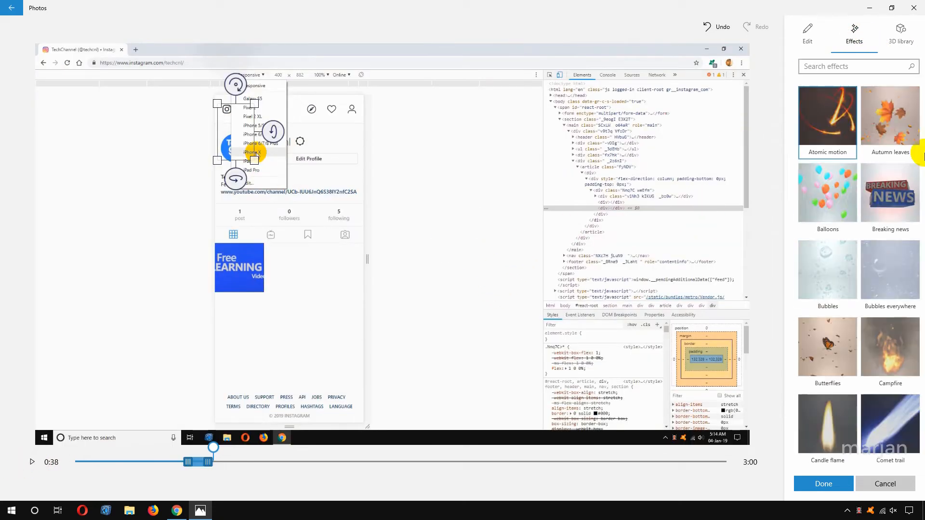
scroll(918, 289, down, 15)
drag(921, 381, 910, 96)
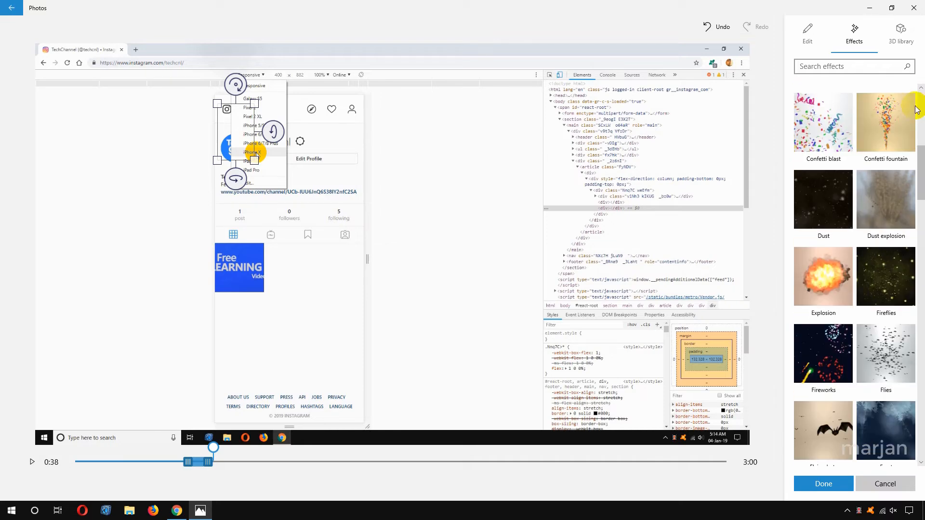
Import the Tree with Falling Leaves model from the Outdoors & Nature collection of the 3D library at 0:38
click(898, 41)
drag(916, 175, 922, 391)
scroll(839, 297, up, 5)
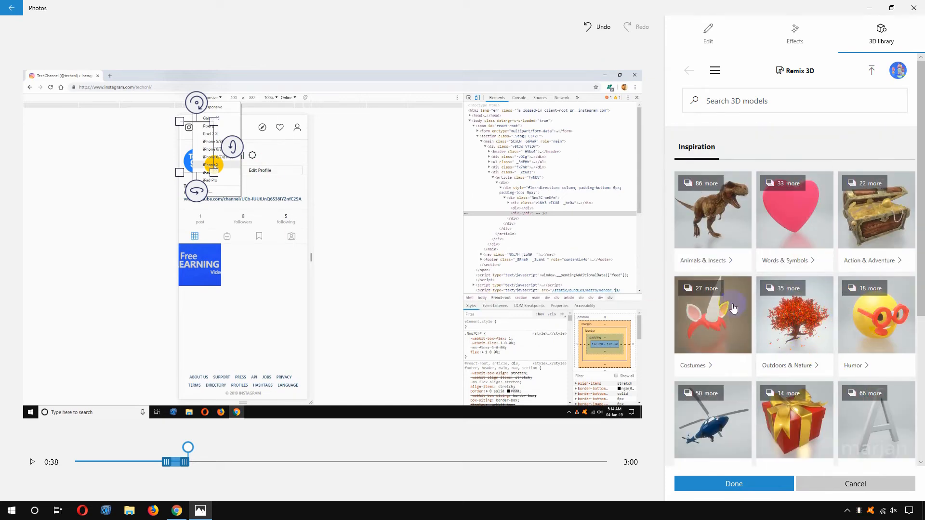
click(788, 330)
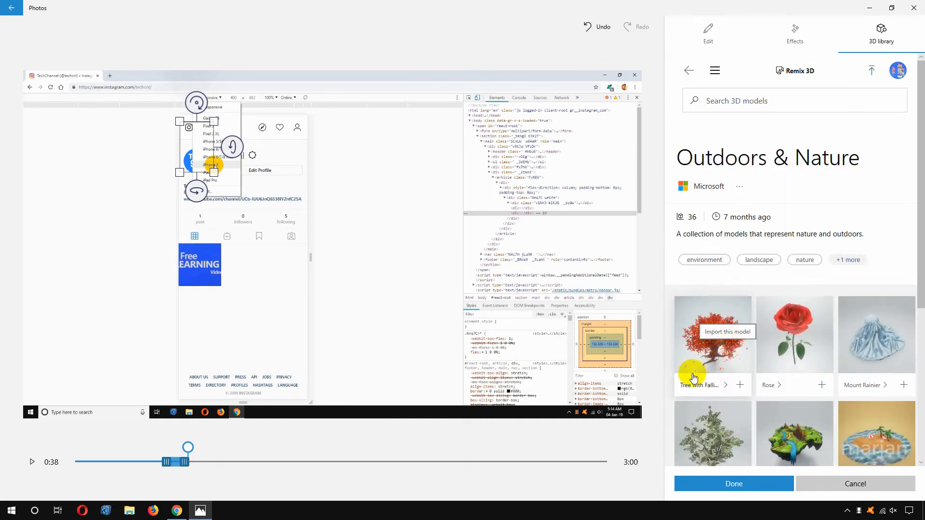
click(714, 346)
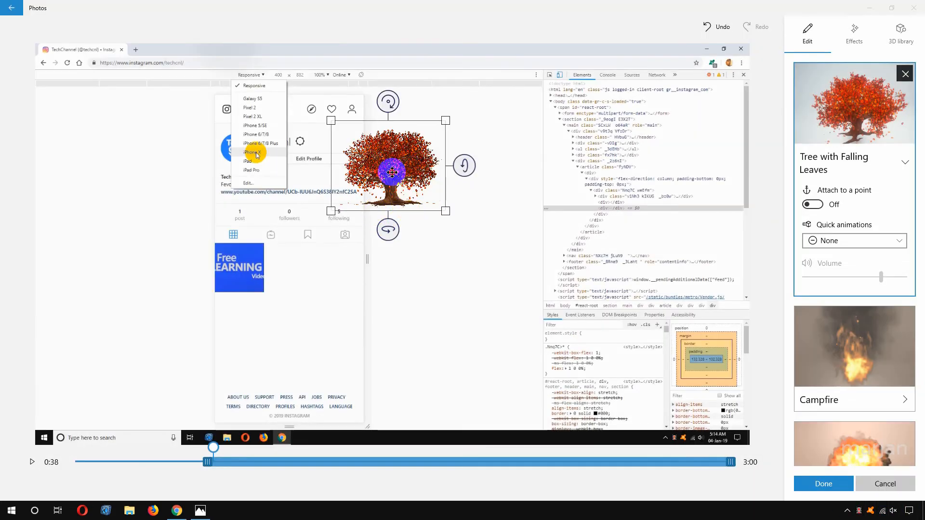
Move the tree into the blank area beside the phone preview, tilt it in 3D and enlarge it
drag(391, 172, 444, 211)
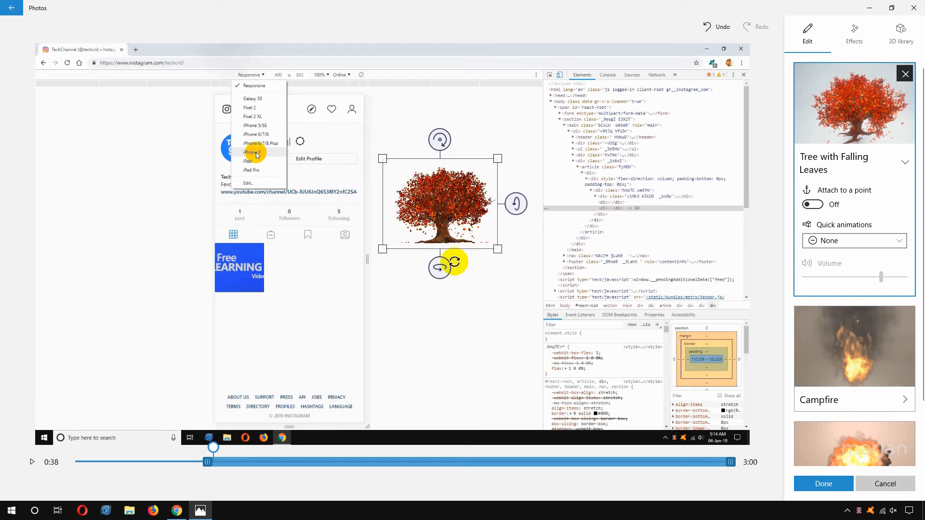
mouse_move(439, 139)
mouse_down()
mouse_move(452, 140)
mouse_move(435, 135)
mouse_up()
drag(439, 271, 474, 271)
drag(535, 202, 544, 234)
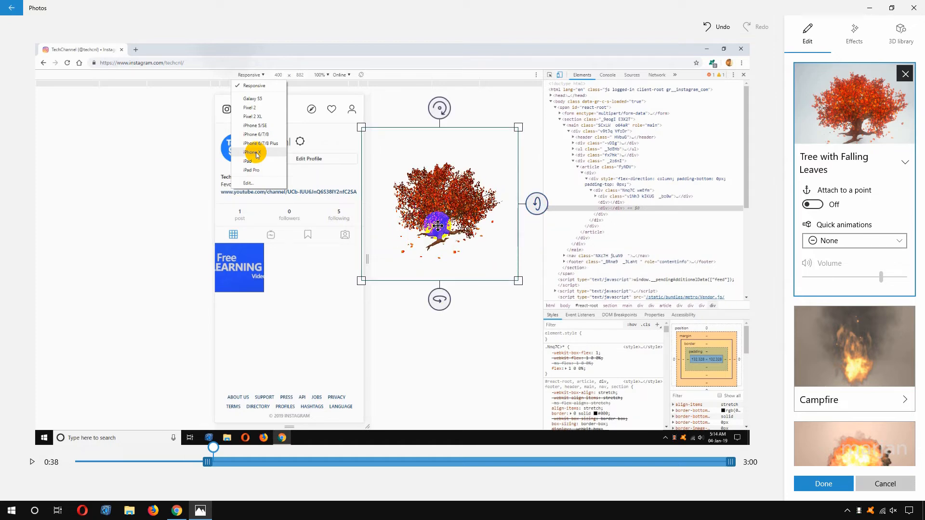
drag(518, 281, 585, 336)
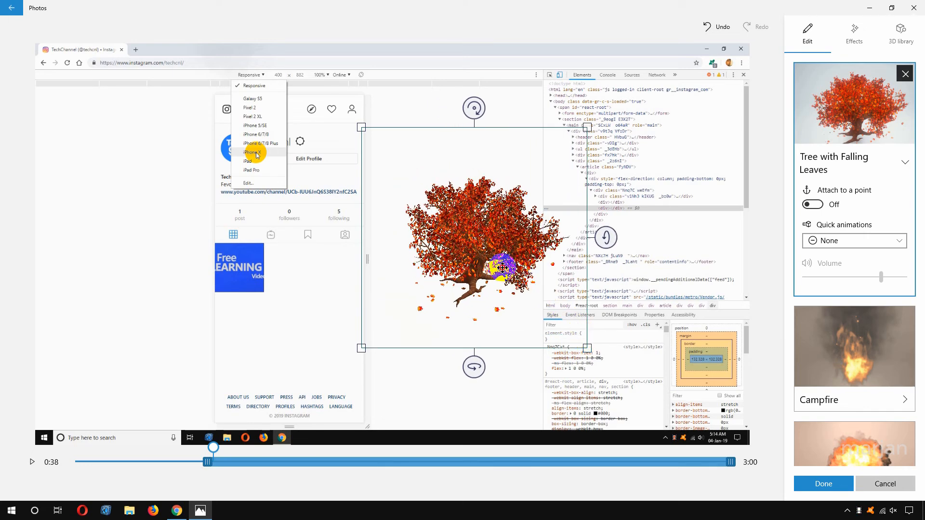
drag(526, 288, 501, 265)
drag(555, 328, 569, 332)
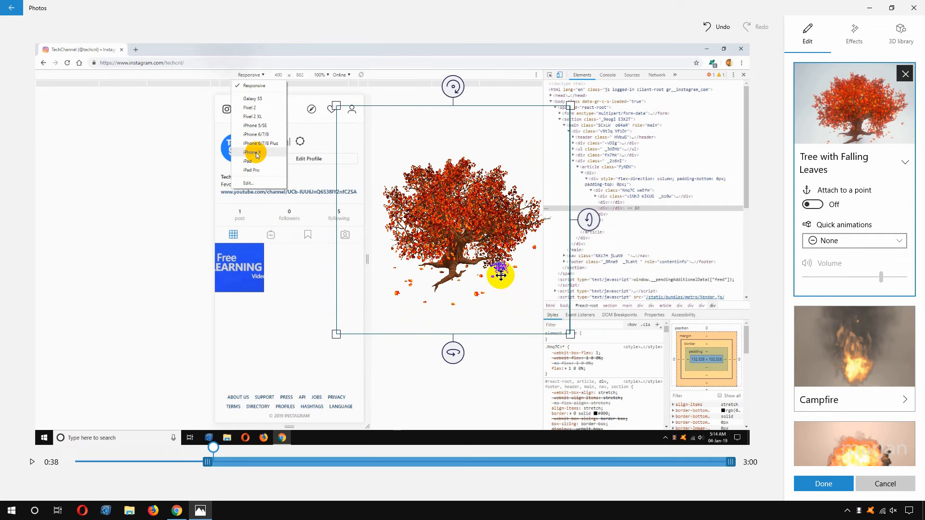
Shift the tree slightly beside the phone preview, apply the Swing quick animation to it and play the result
drag(501, 276, 491, 268)
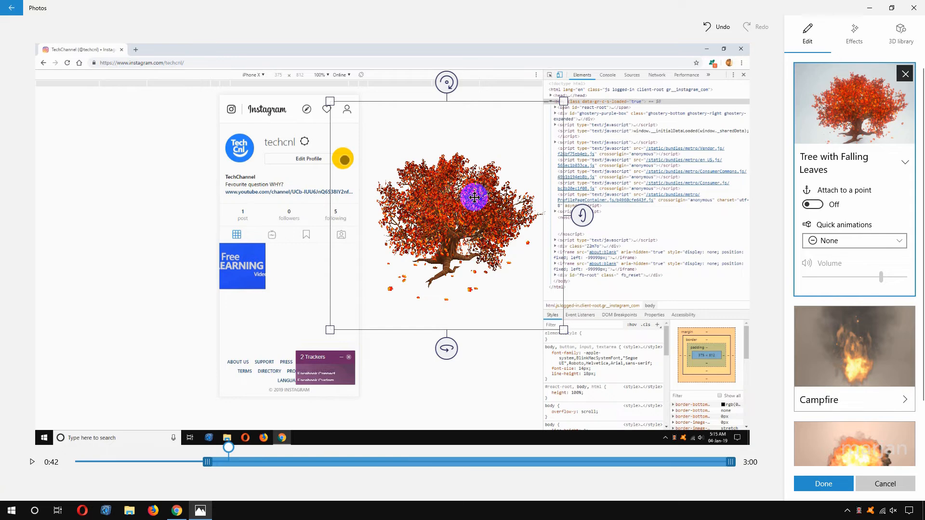
click(853, 239)
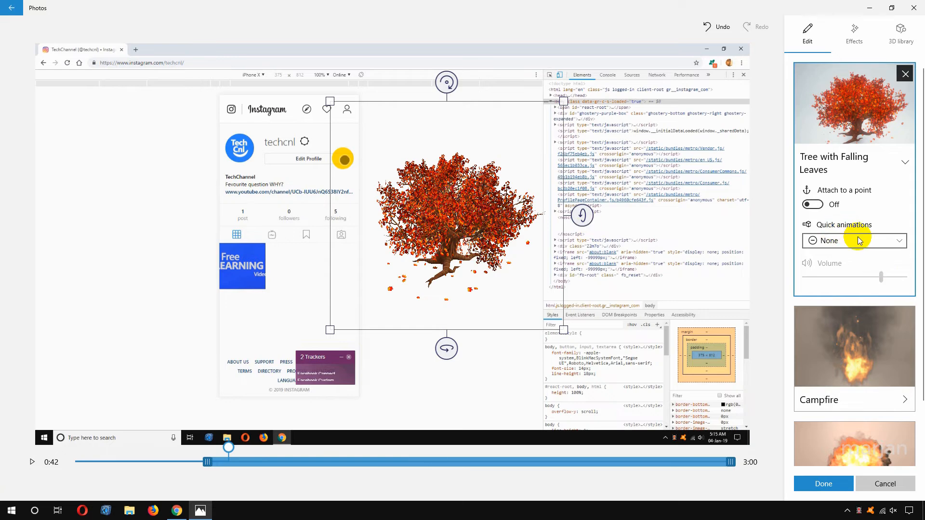
click(842, 272)
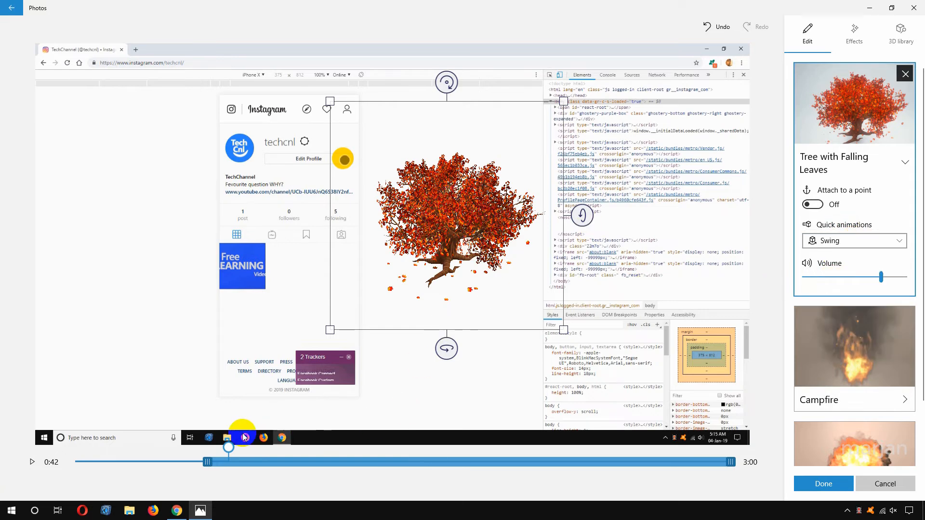
click(32, 462)
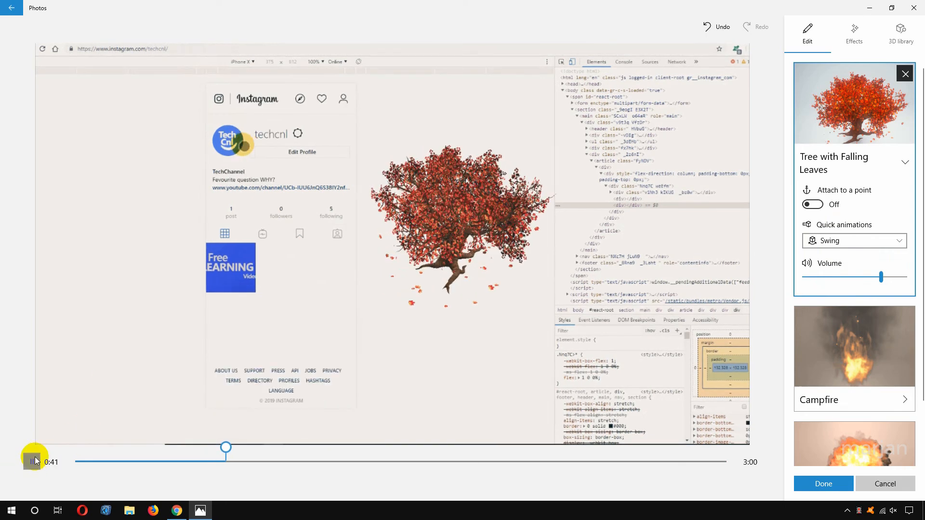
click(32, 461)
Keep the Swing animation, save the 3D effects to the clip and move the project preview to 0:51
click(857, 237)
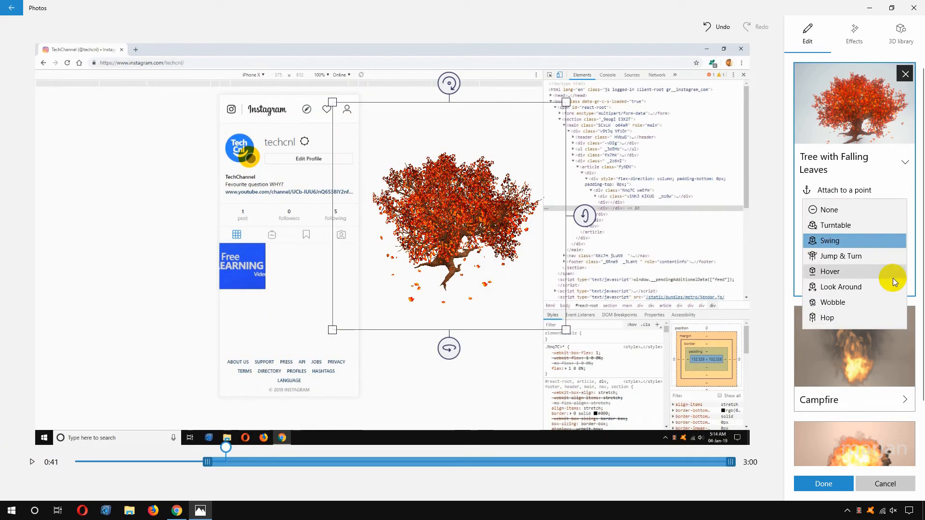
click(721, 487)
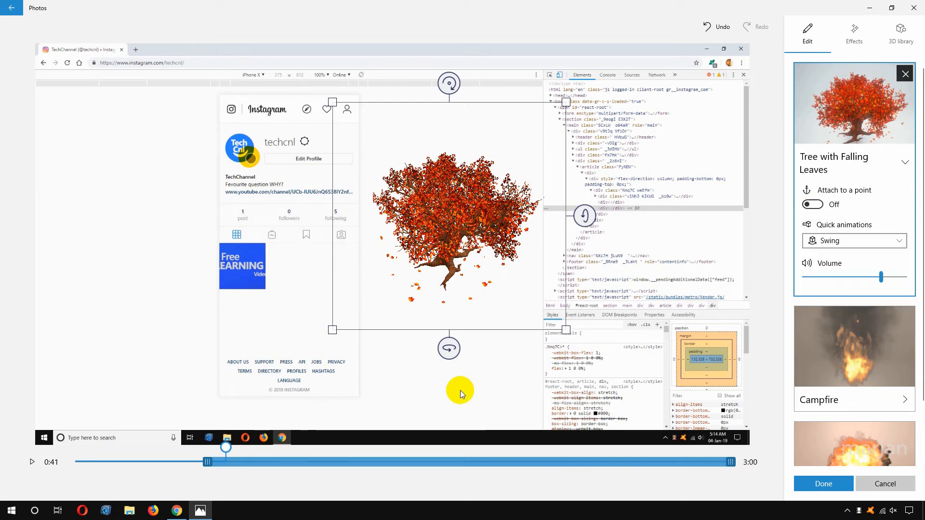
click(823, 484)
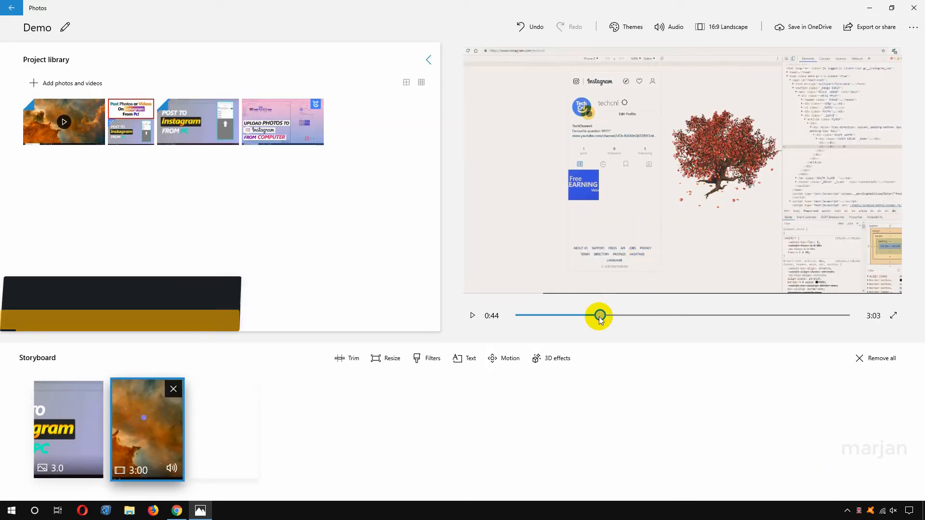
mouse_move(600, 314)
mouse_down()
mouse_move(570, 314)
mouse_move(597, 320)
mouse_move(625, 312)
mouse_move(616, 314)
mouse_up()
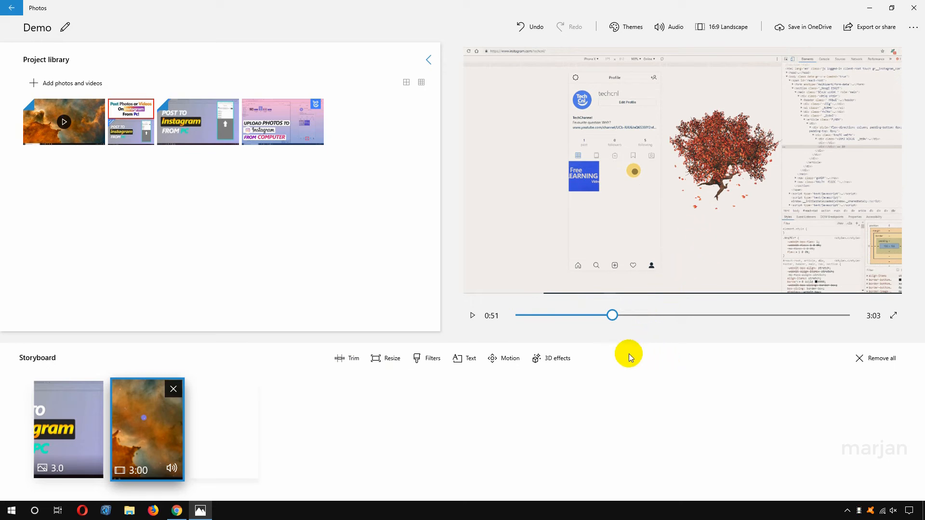
Look through the recommended music tracks and the custom music option, leaving the project's music unchanged
click(670, 28)
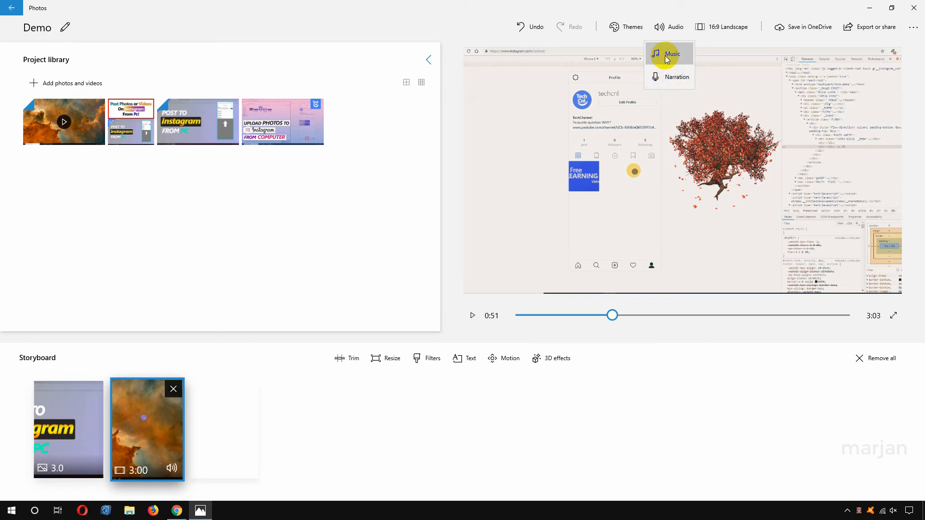
click(689, 60)
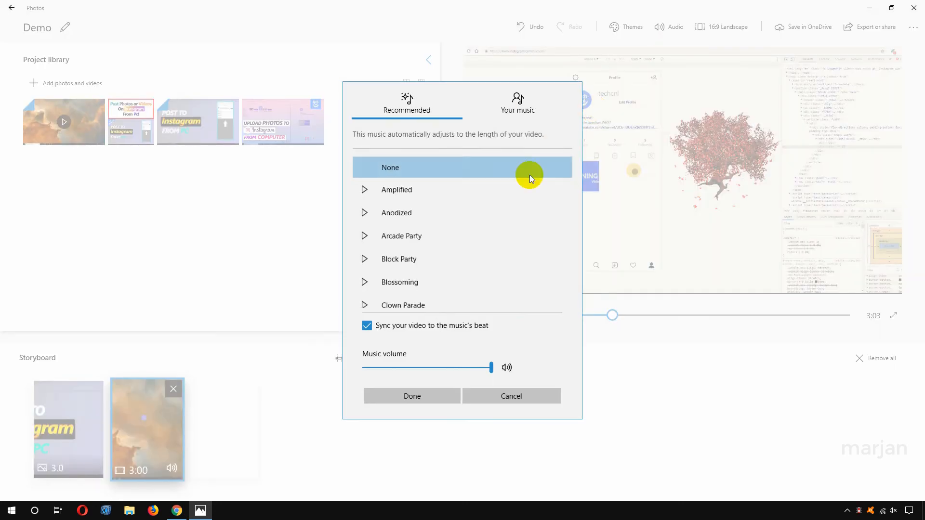
drag(569, 177, 562, 237)
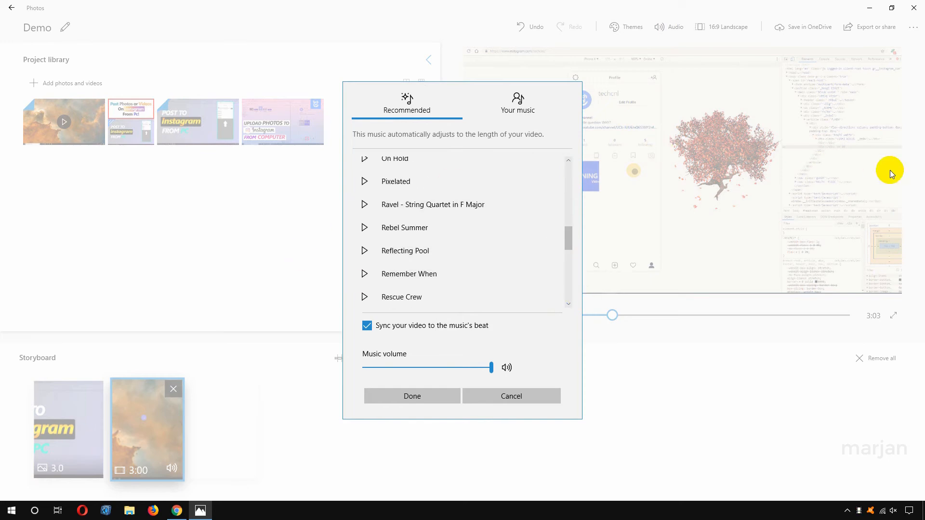
click(517, 103)
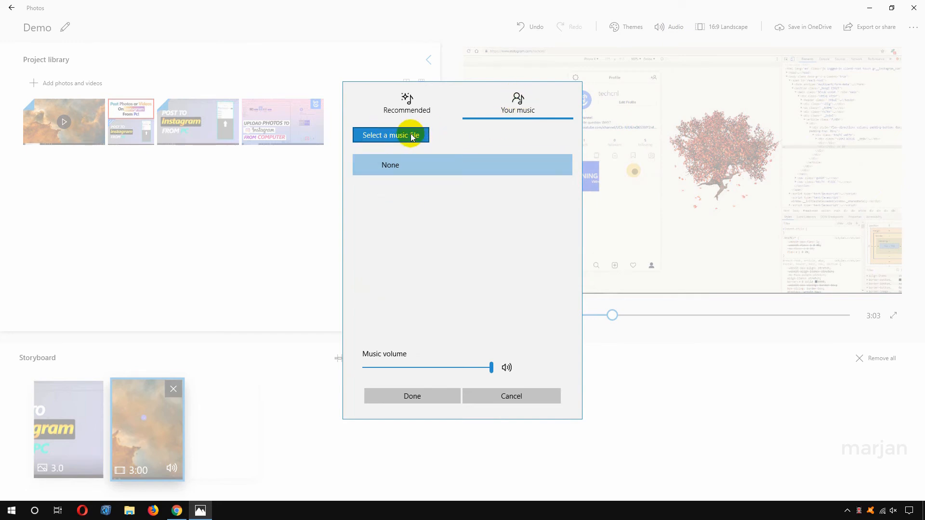
click(501, 397)
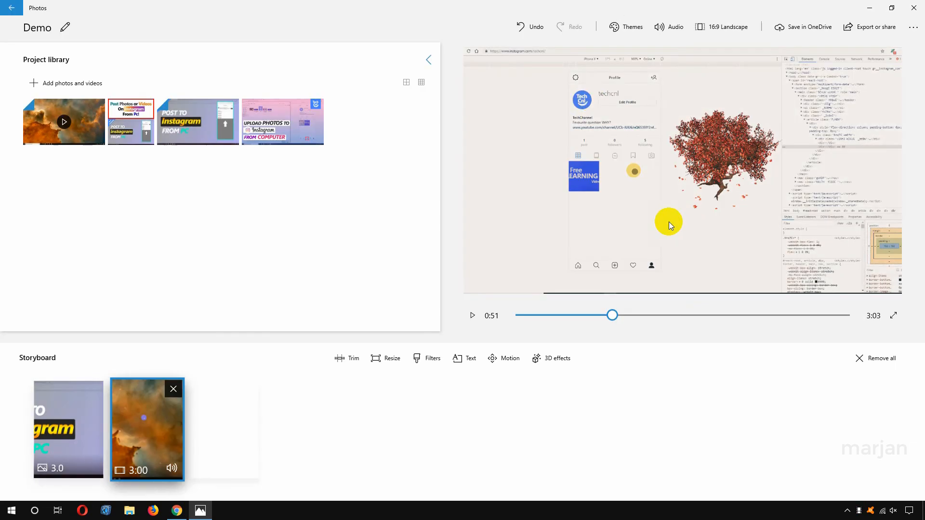
Preview the Adventure, Chilled and Classic themes without applying any of them
click(620, 35)
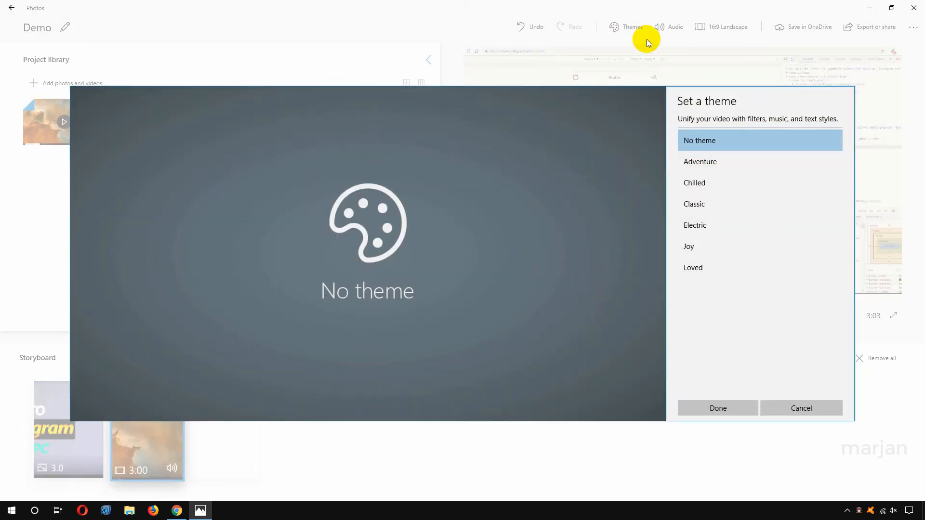
click(711, 164)
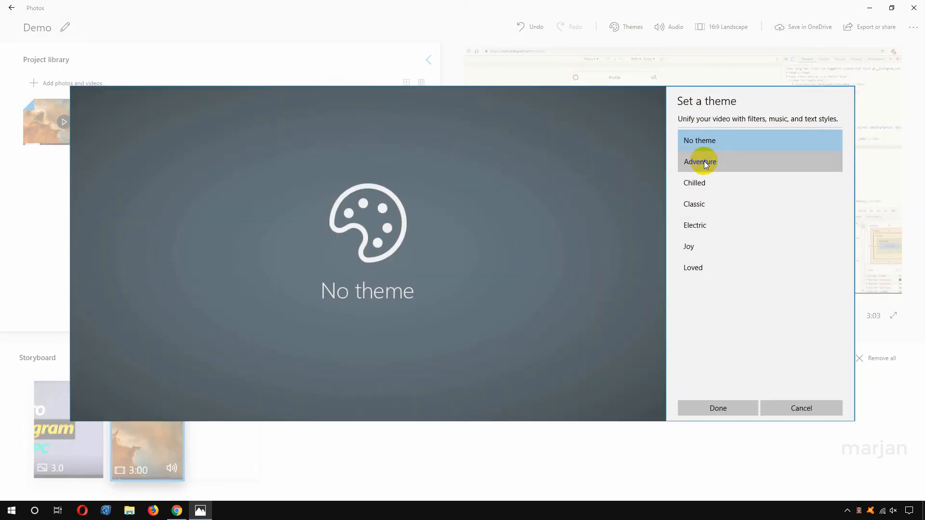
click(707, 191)
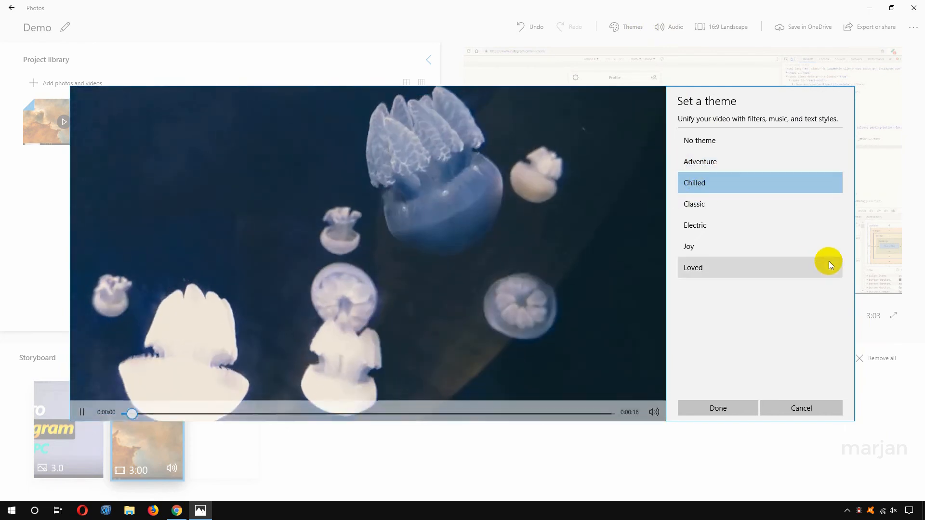
click(814, 205)
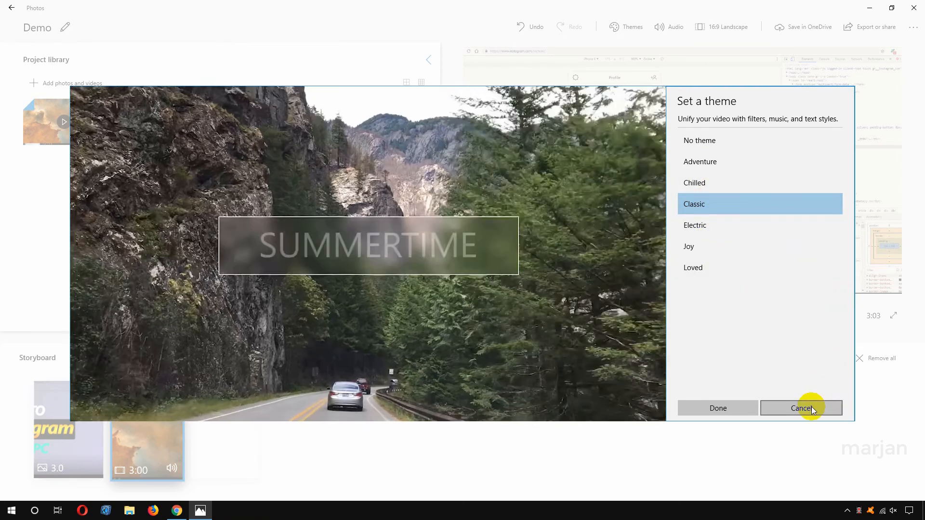
click(804, 406)
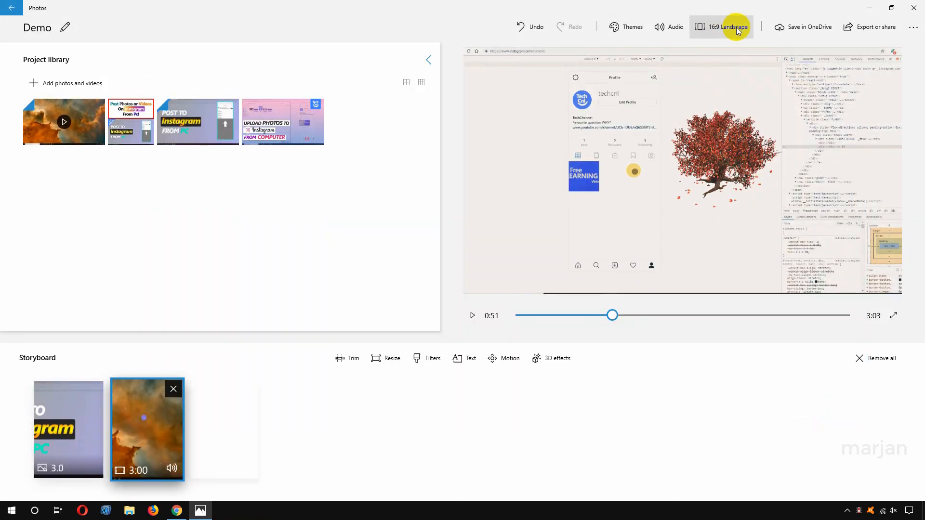
Try the 4:3 aspect ratio on the project and switch back to 16:9
click(738, 29)
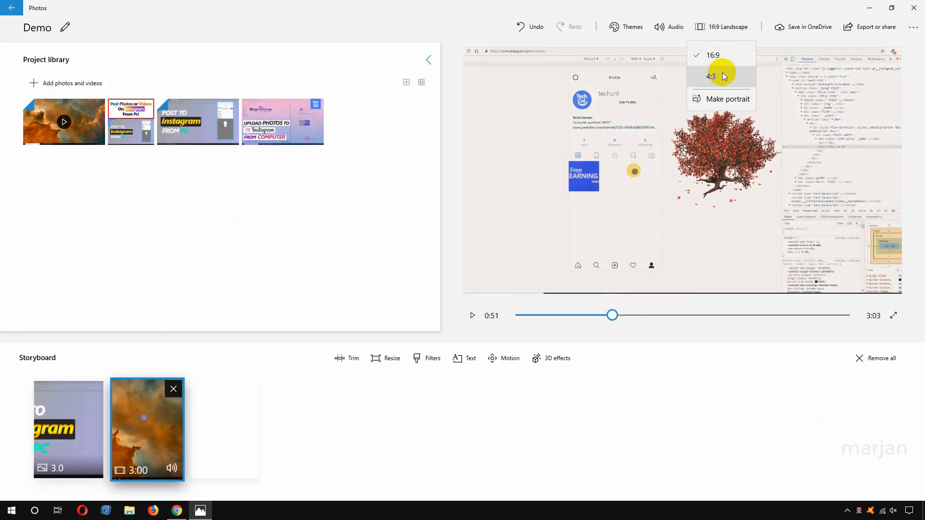
click(710, 77)
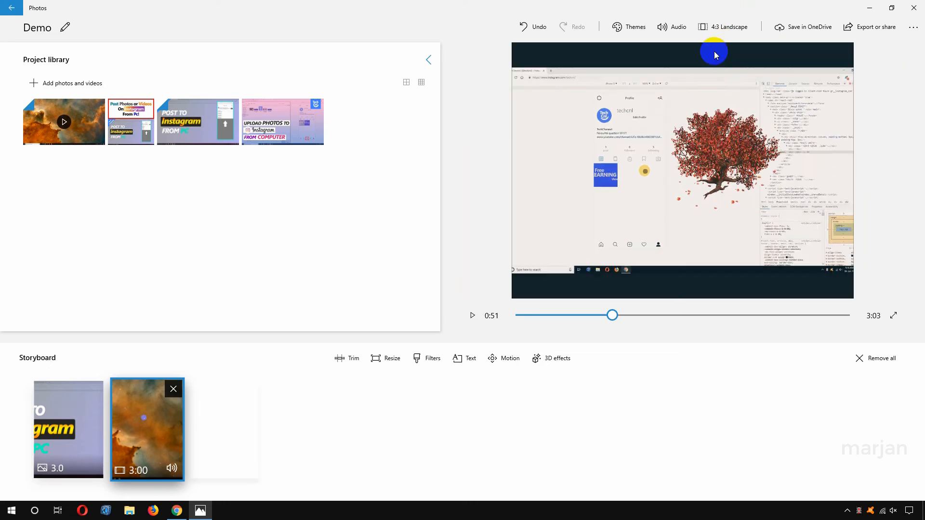
click(716, 28)
click(715, 56)
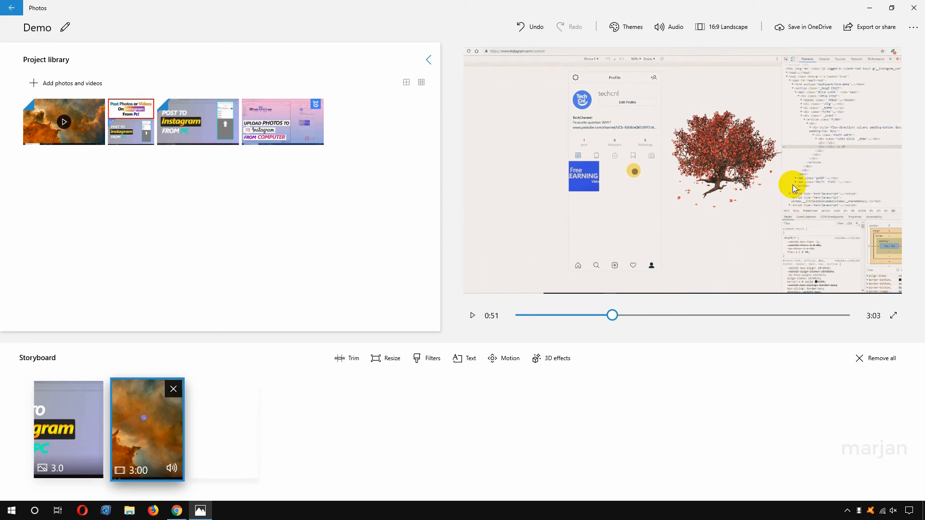
Export the project at the L file size for big screens as Demo_Large.mp4 and show it in File Explorer
click(879, 30)
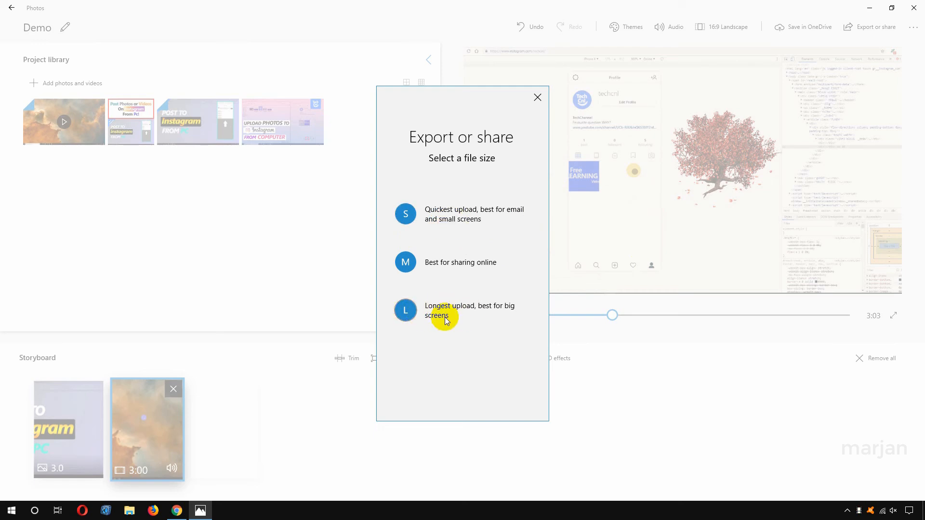
click(407, 313)
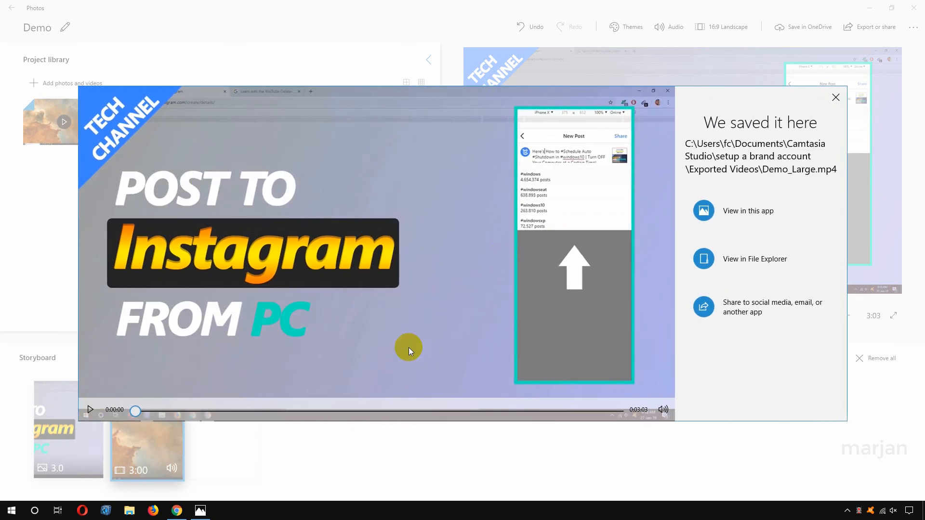
click(765, 260)
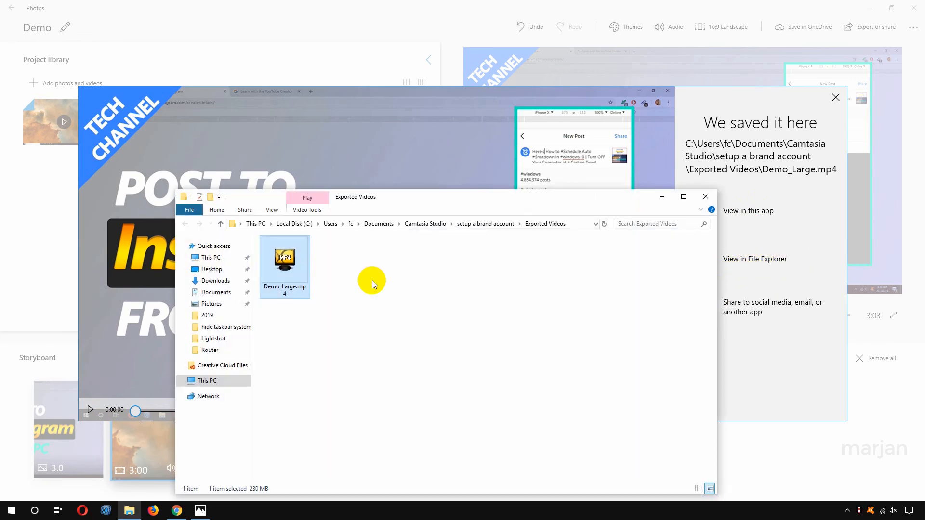
Dismiss the Exported Videos folder window and the export summary, and return to the list of video projects
click(474, 274)
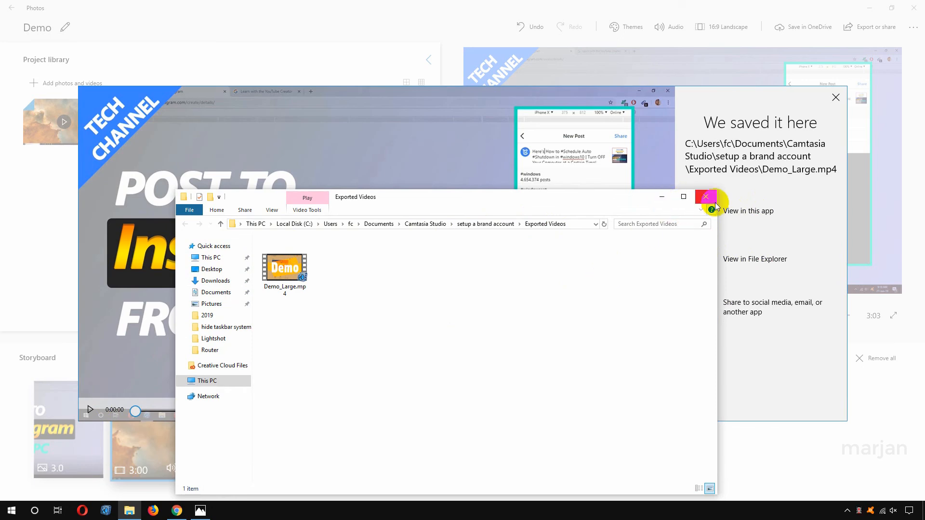
click(663, 197)
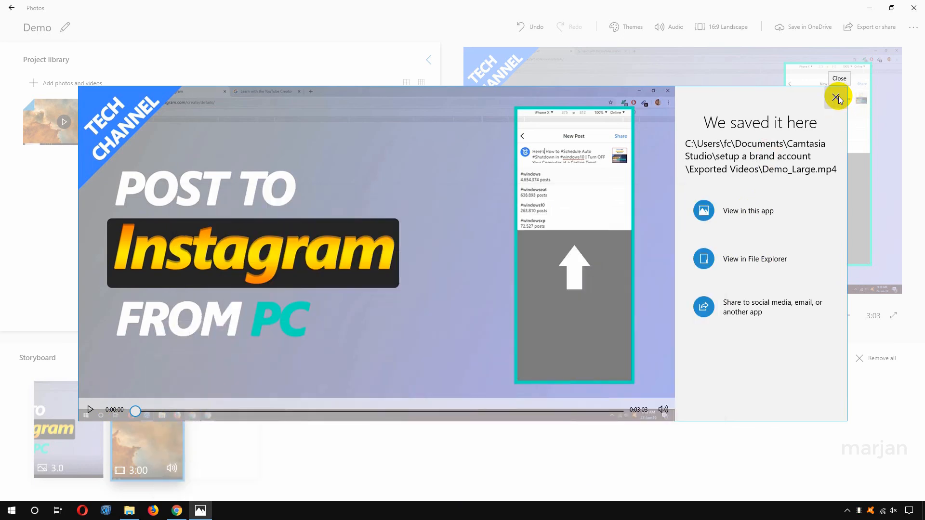
click(836, 98)
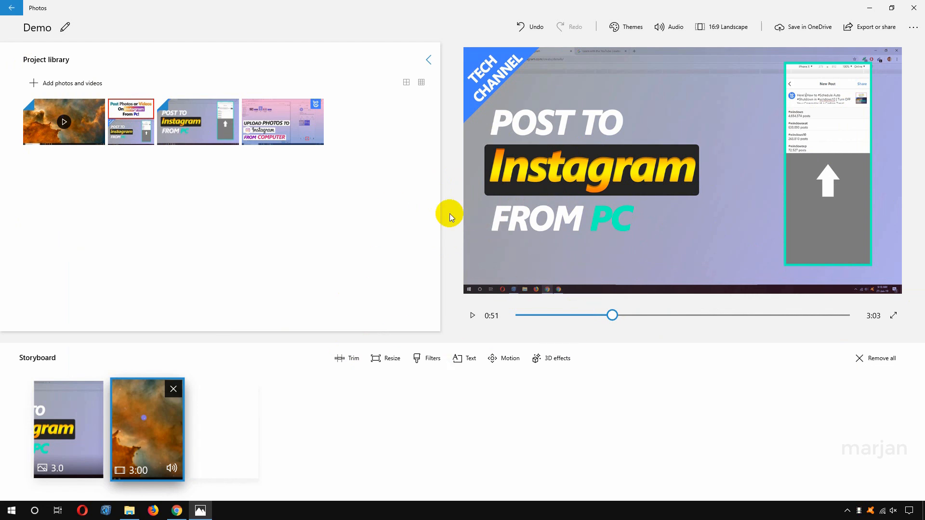
click(10, 8)
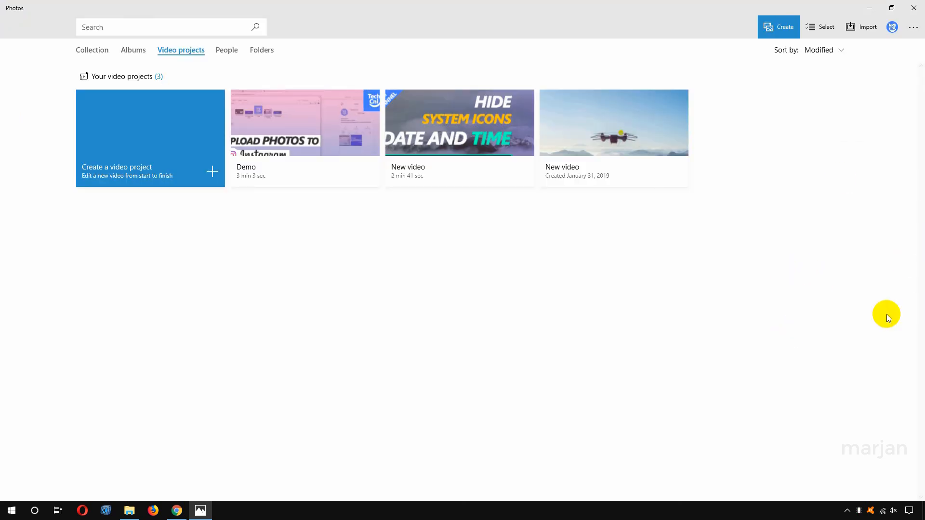
Open the Photos settings and remove the two Desktop folders, upload_photos_to_instagram_ from_computer_with_a_bonus_trick and create_partition_on_windows10_techchannel, from the sources
click(912, 29)
click(865, 80)
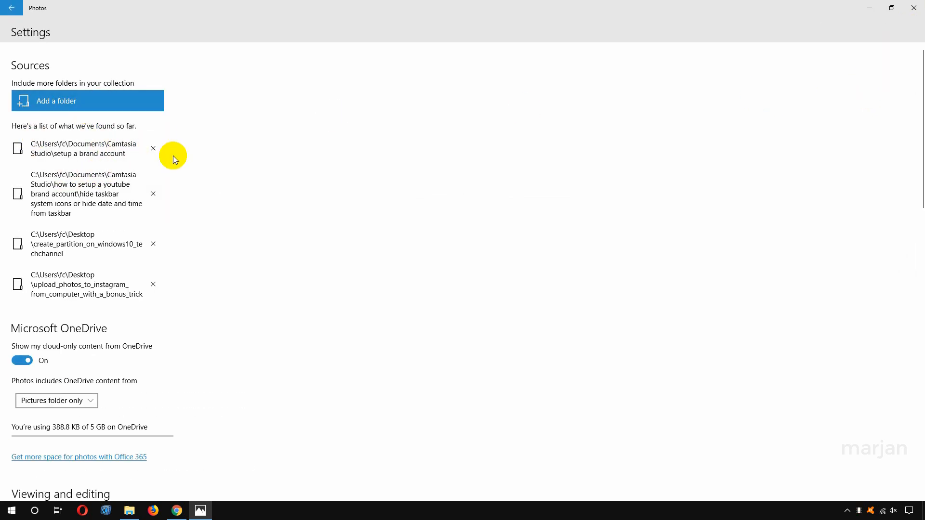
click(153, 285)
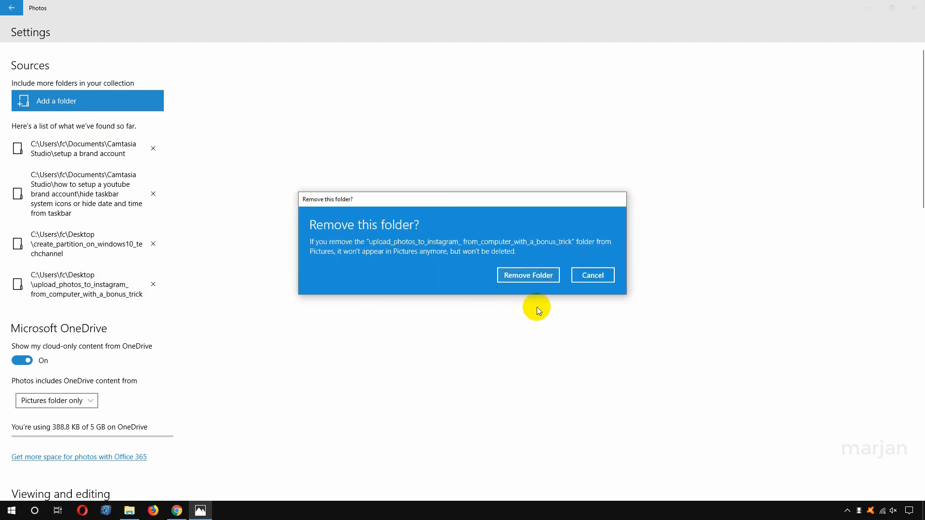
click(531, 278)
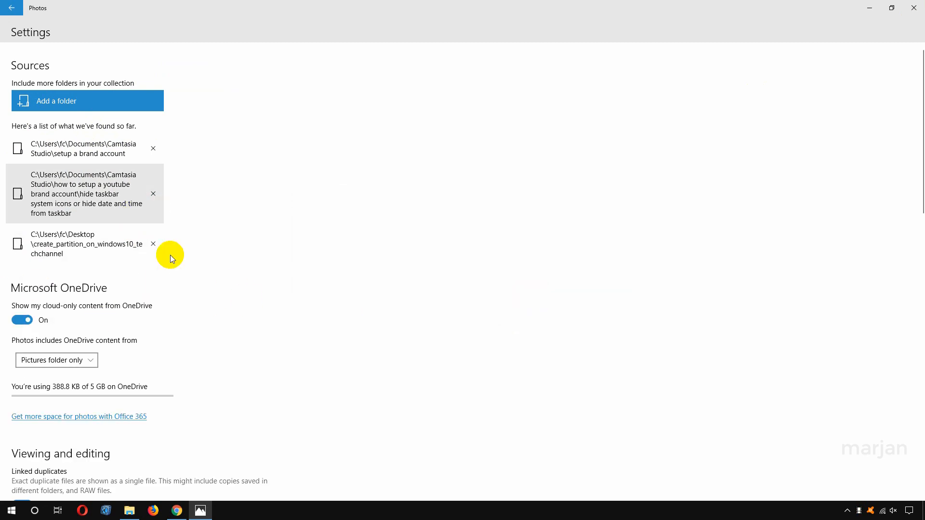
click(153, 244)
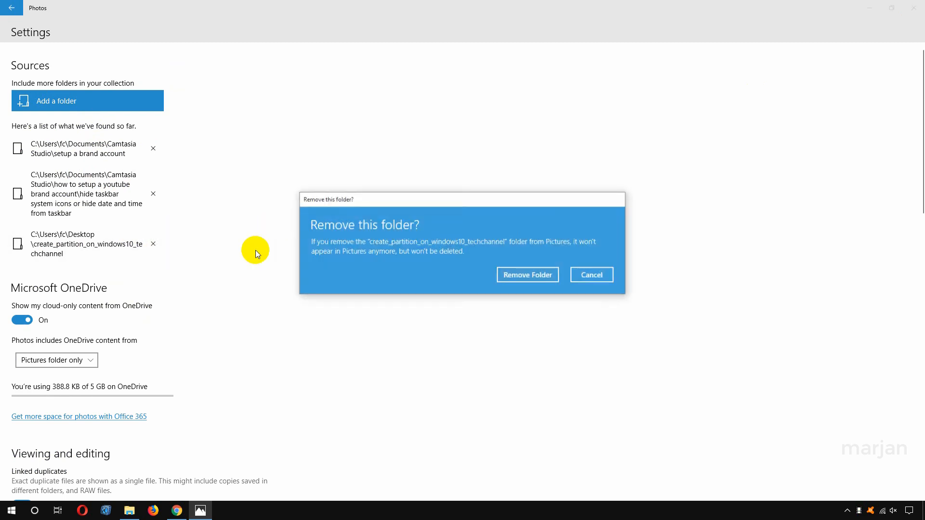
click(526, 275)
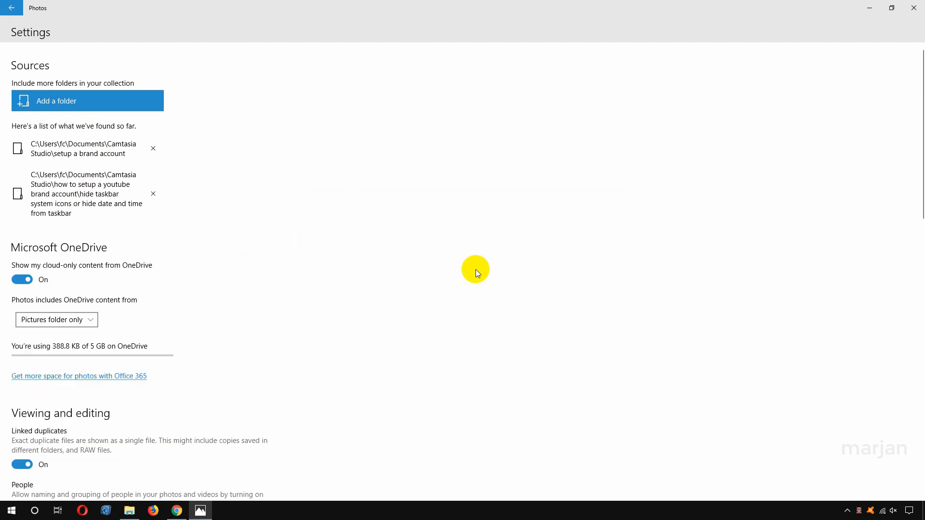
Remove the two Camtasia Studio folders from the sources, then leave the settings and minimize the Photos window
click(153, 194)
click(521, 282)
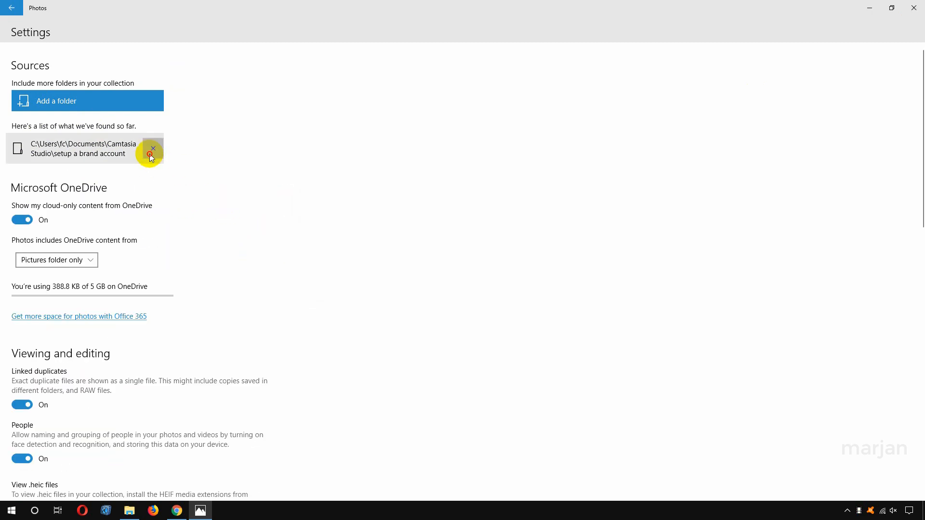
click(152, 154)
click(513, 277)
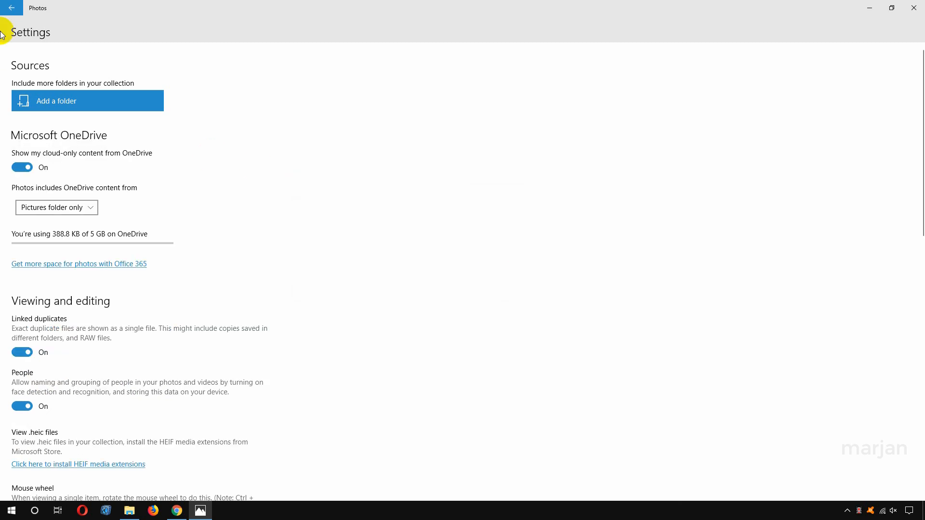
click(13, 11)
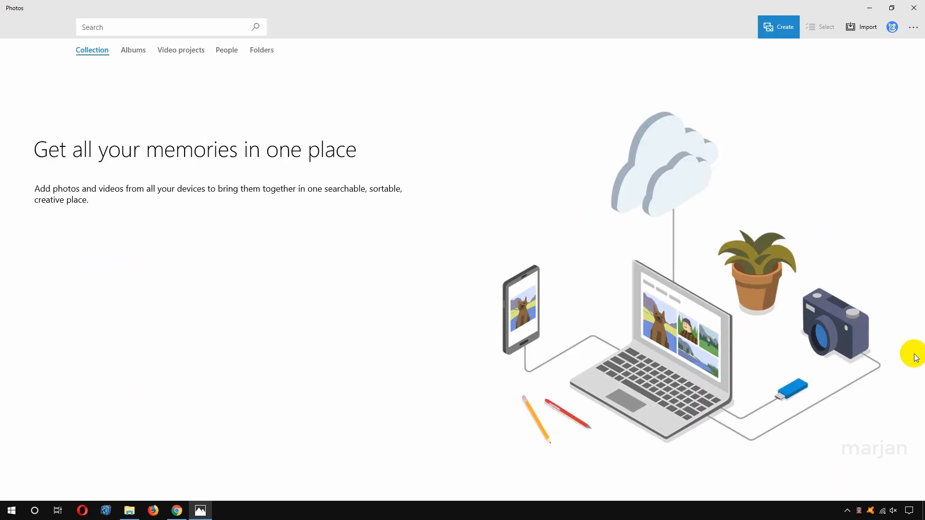
click(870, 7)
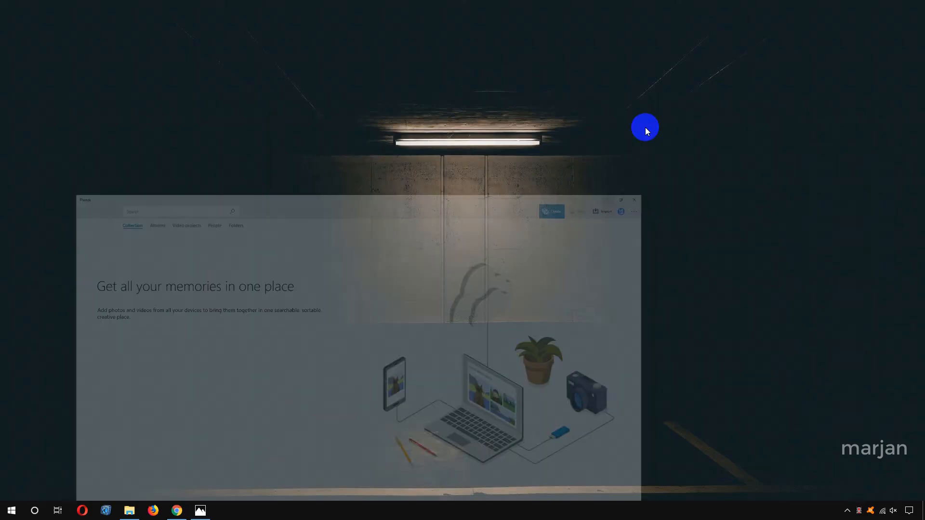